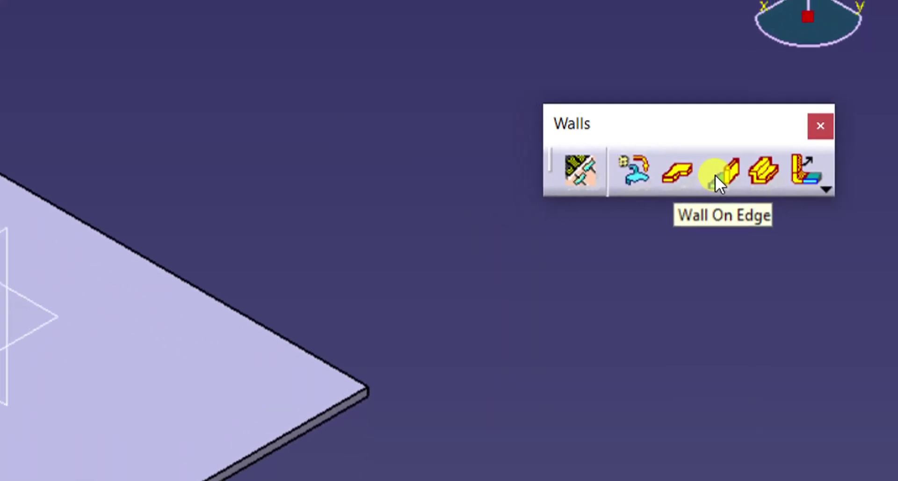
Start a Wall On Edge, test-picking the front edge, with the definition showing Automatic, 0mm, 90deg
left_click(754, 172)
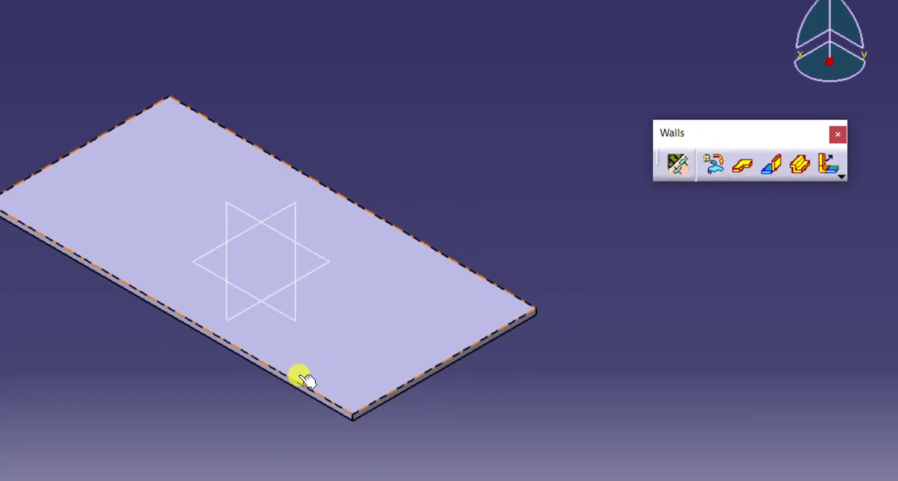
left_click(282, 375)
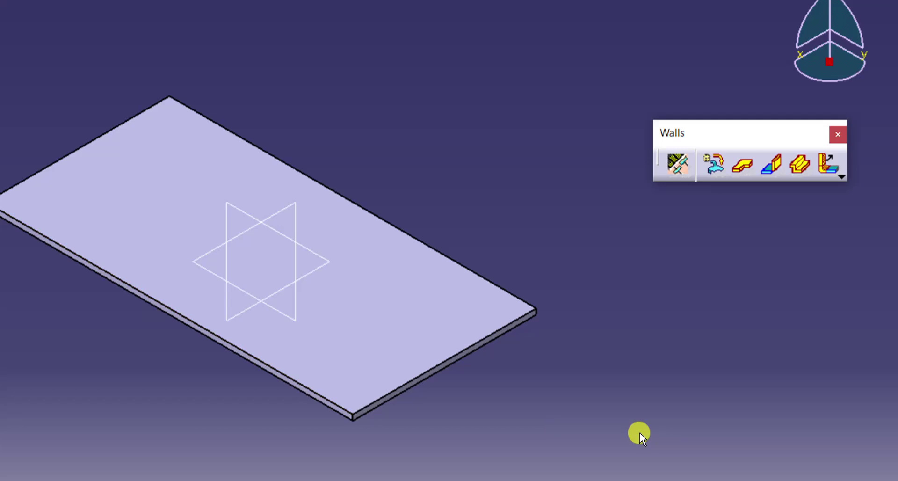
left_click(772, 168)
Attach the wall to the plate's far edge and create it 100mm high at 90deg
left_click(447, 259)
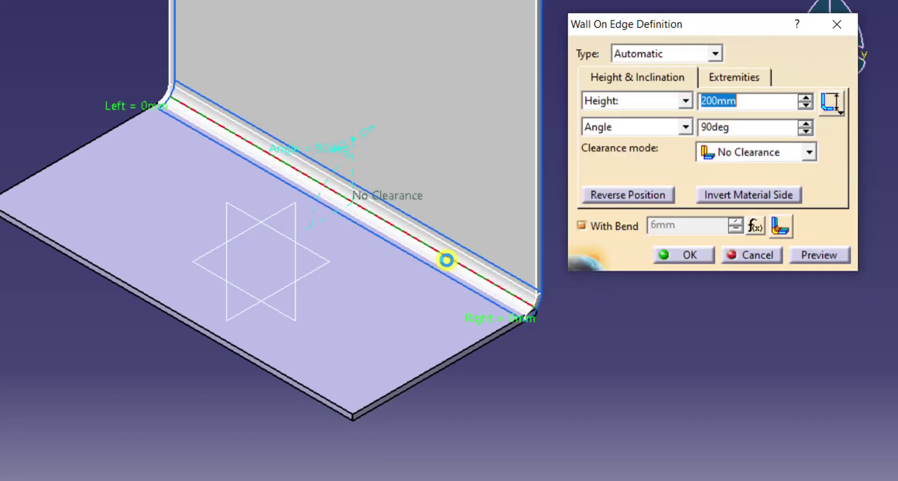
middle_click_drag(542, 408, 313, 155)
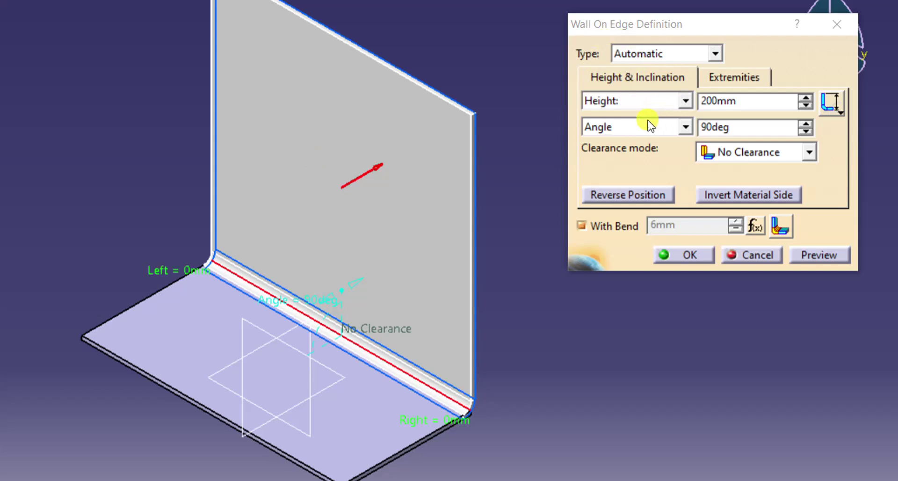
middle_click_drag(518, 311, 505, 322)
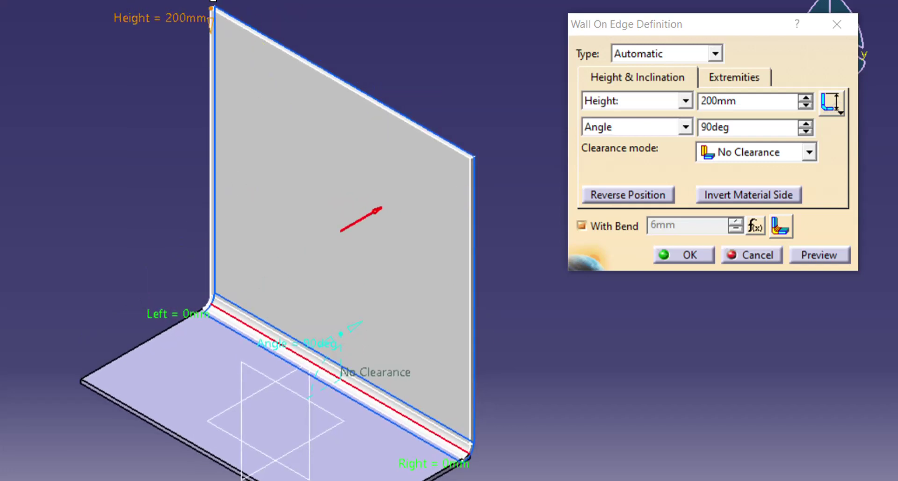
left_click_drag(211, 8, 220, 128)
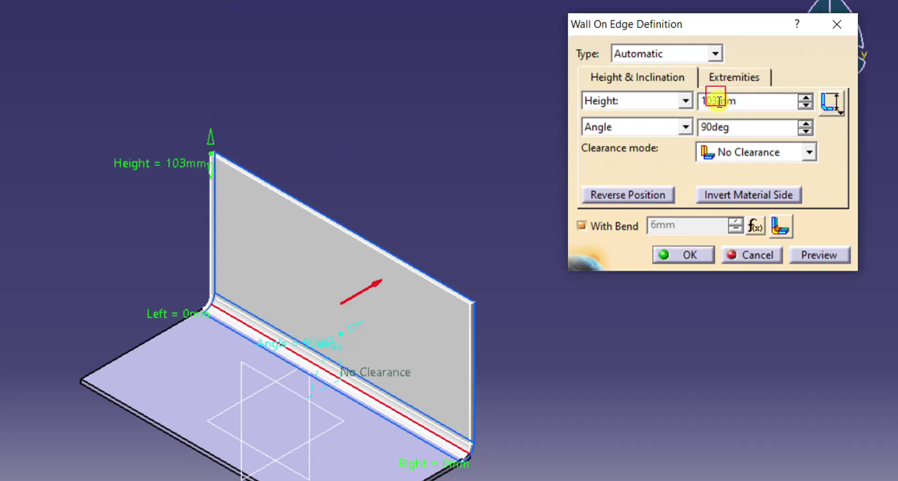
double_click(719, 101)
type("100mm")
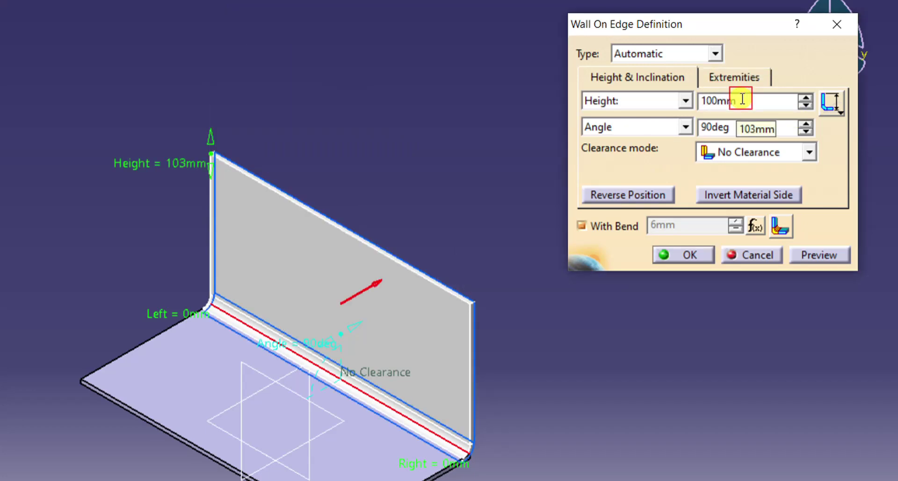
key("Return")
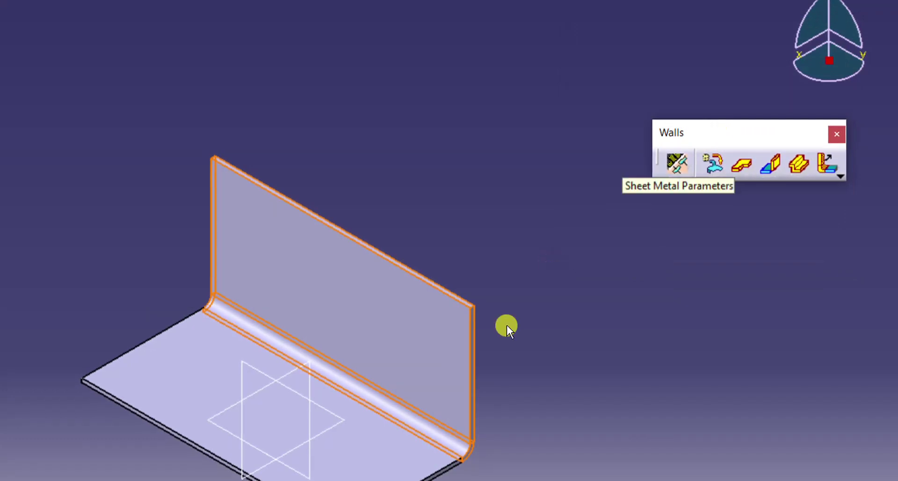
Reopen the wall, tilt it to 72deg, and view the part from the Left View
left_click(566, 376)
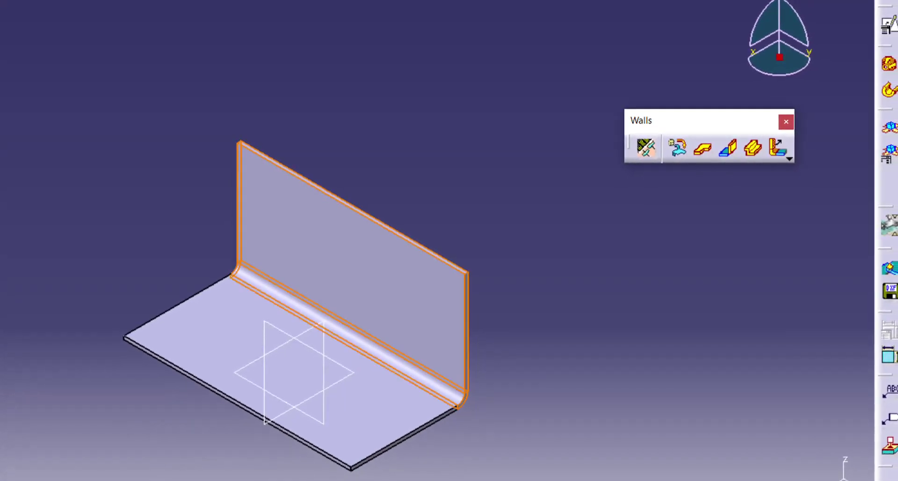
double_click(423, 281)
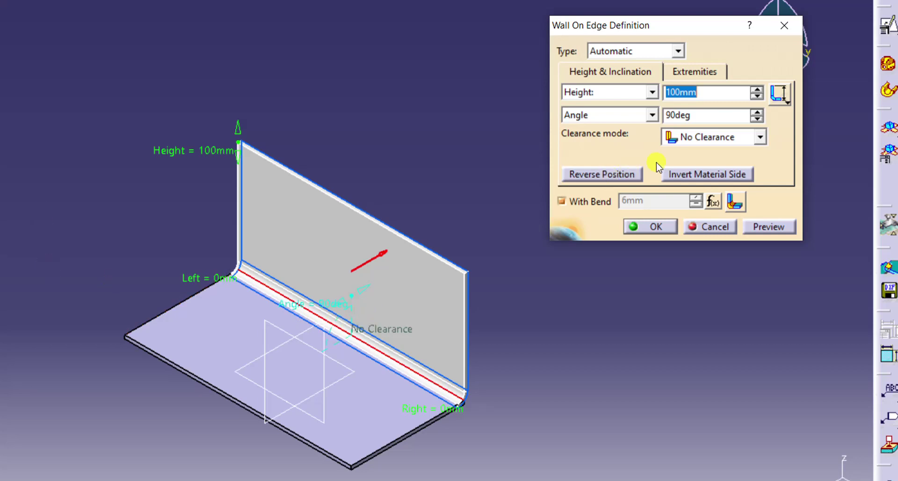
left_click_drag(757, 115, 761, 118)
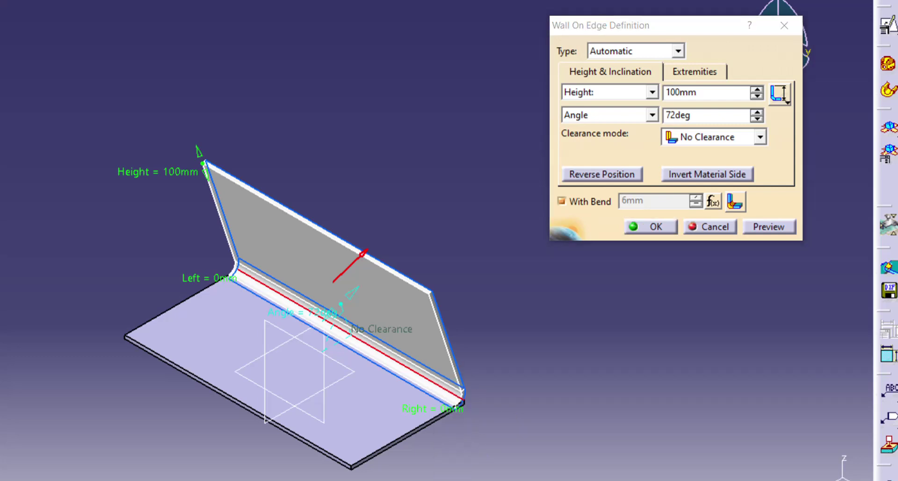
left_click(447, 478)
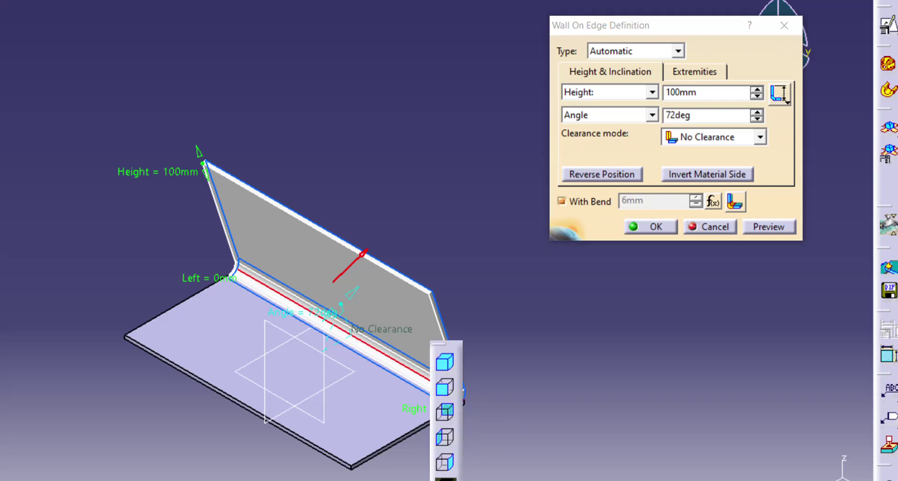
left_click(447, 436)
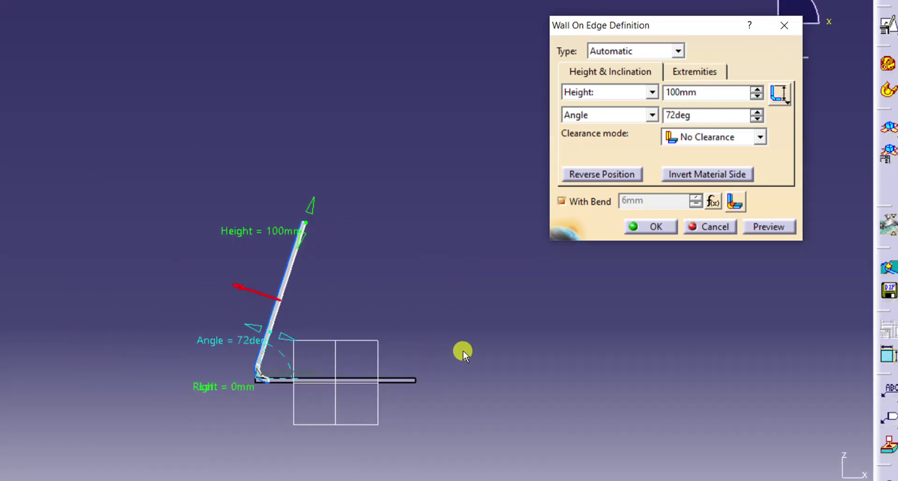
middle_click_drag(485, 351, 521, 304)
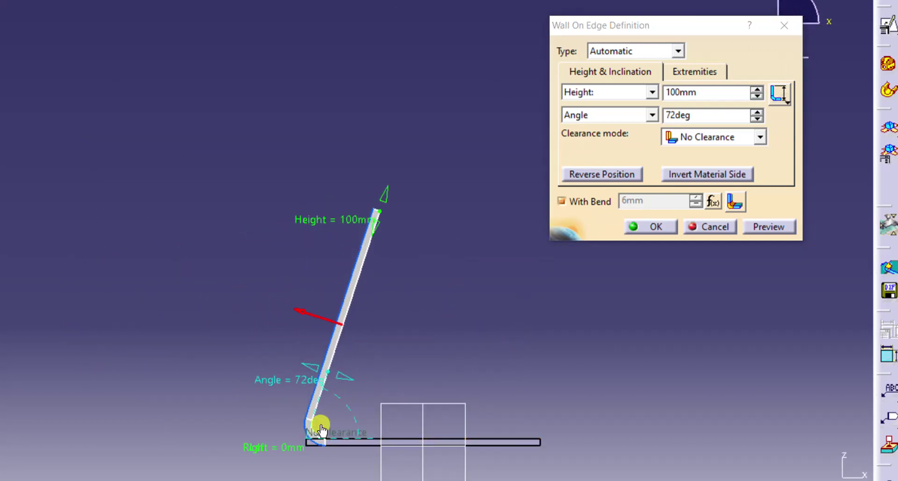
Set the wall angle back to 90deg
double_click(701, 118)
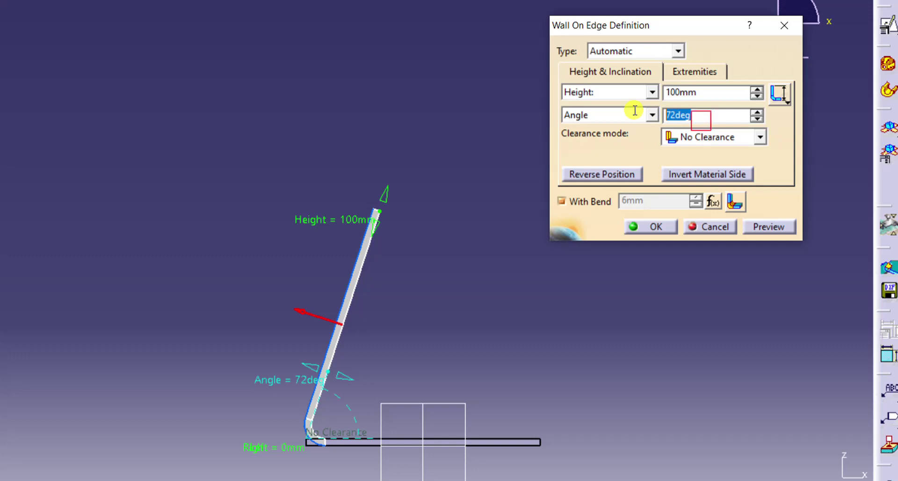
type("9")
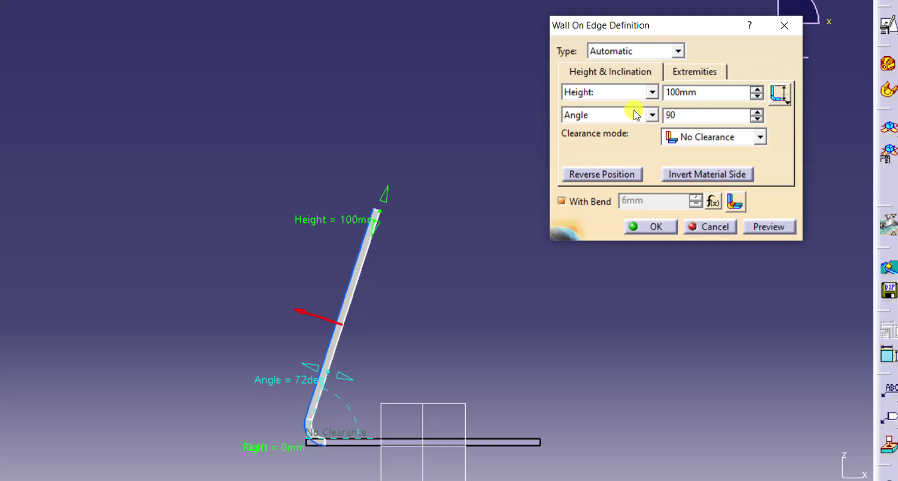
type("0")
key("Return")
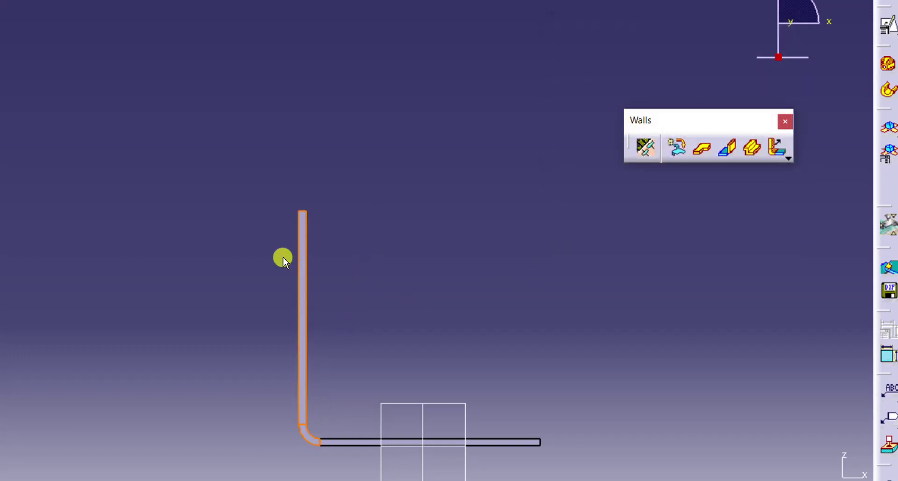
Reopen the wall and flip it below the plate with Reverse Position, then back upright
double_click(303, 260)
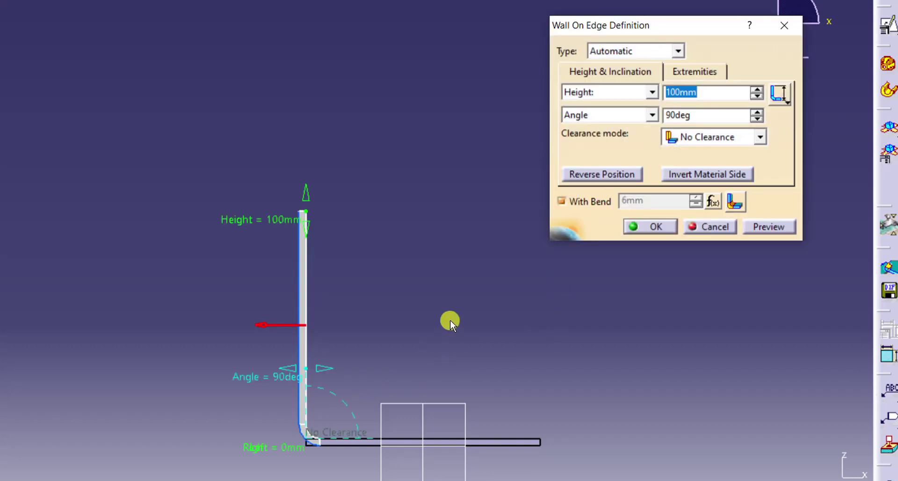
middle_click_drag(450, 323, 423, 218)
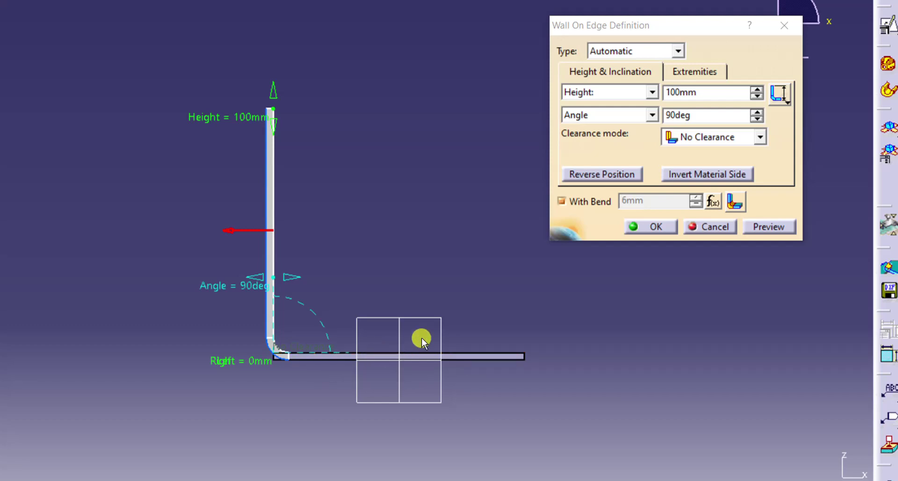
left_click(602, 176)
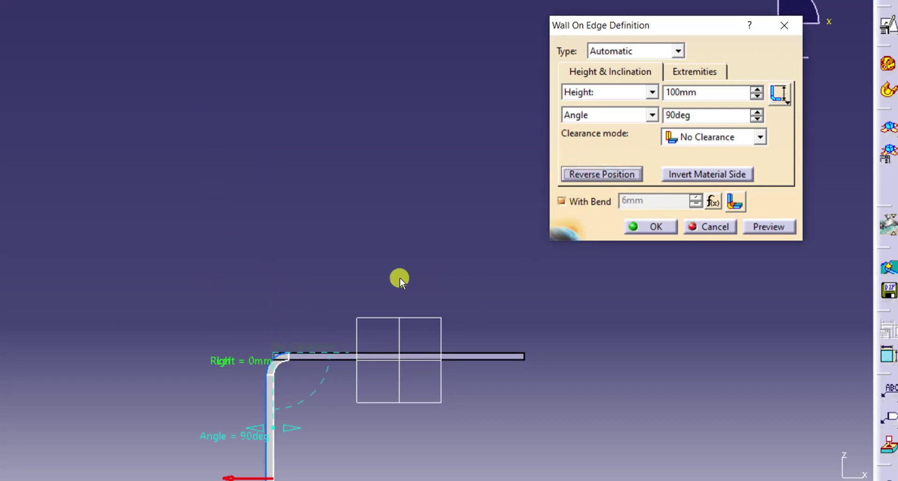
middle_click_drag(400, 278, 408, 118)
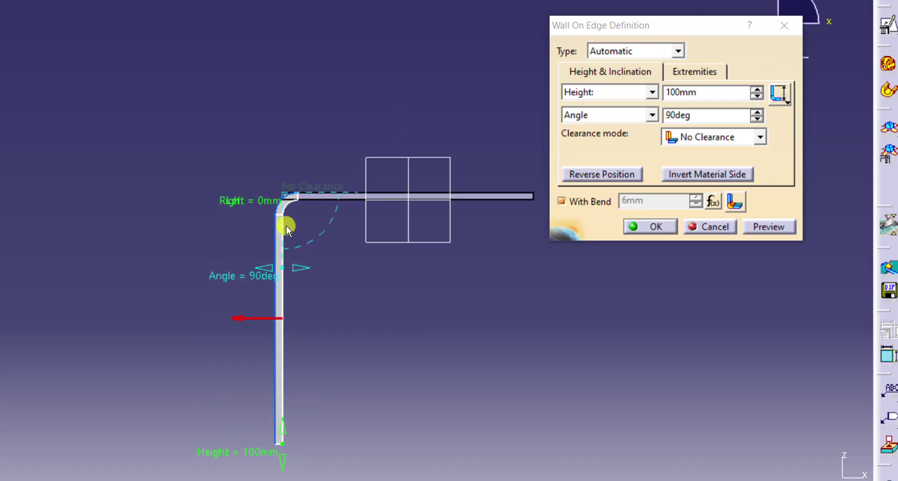
left_click(607, 177)
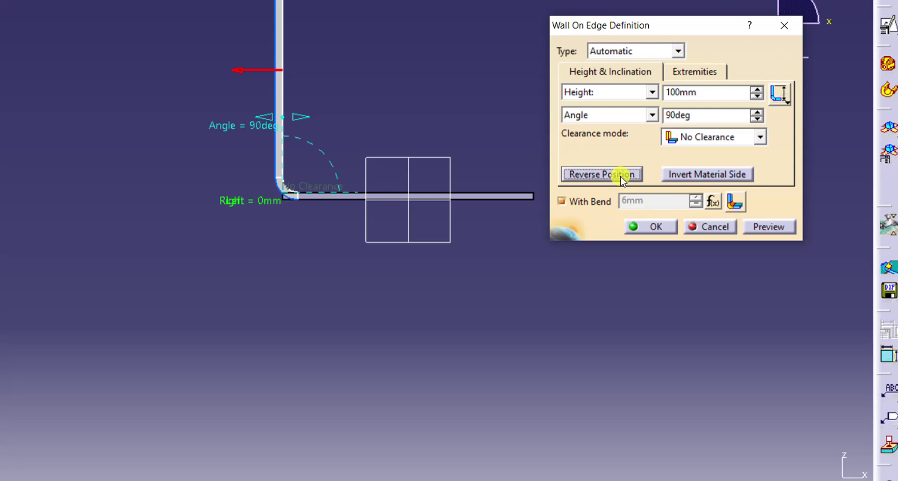
middle_click_drag(507, 267, 525, 415)
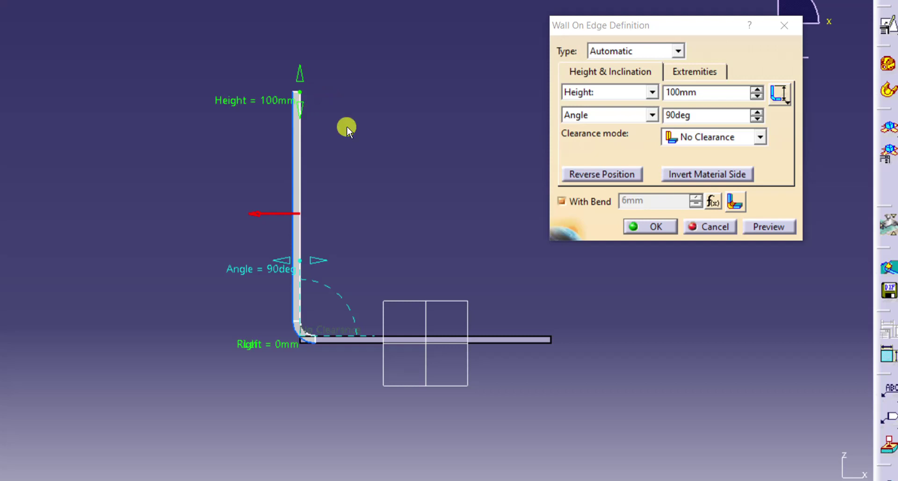
Switch the wall's height measurement to the second reference option, keeping 100mm height
left_click(788, 105)
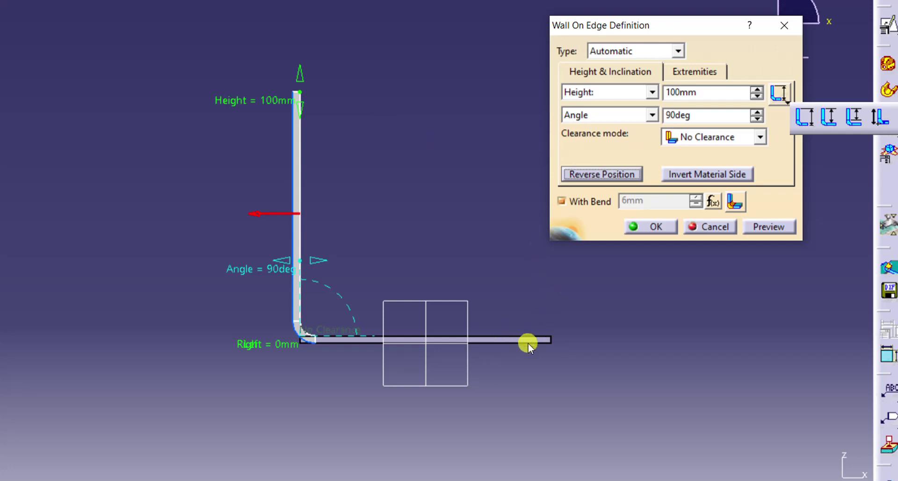
left_click(831, 119)
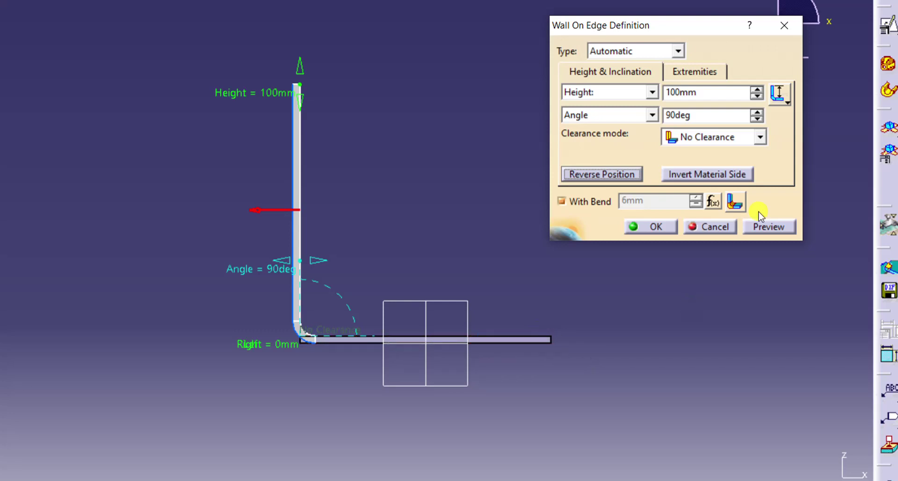
left_click(789, 102)
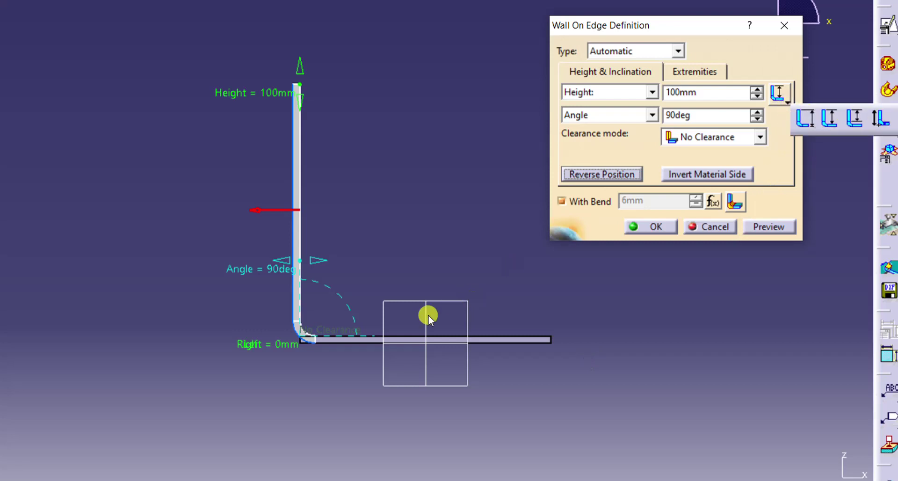
left_click(857, 125)
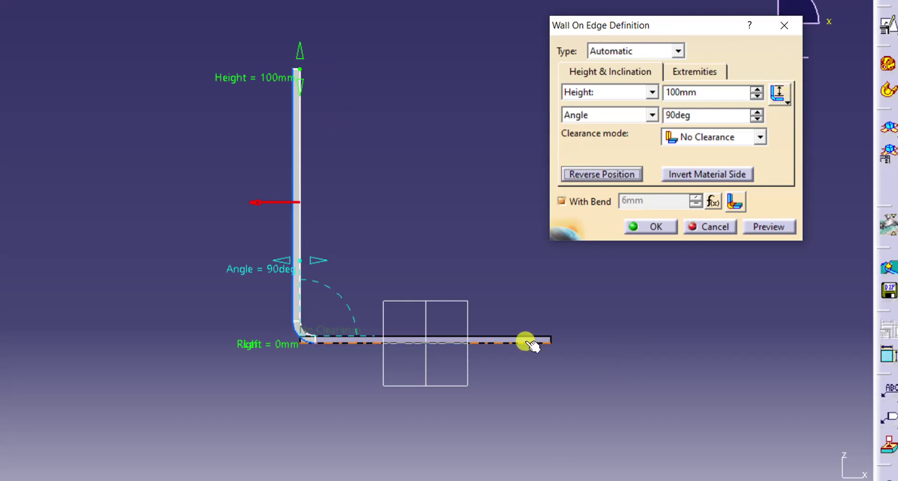
left_click(788, 102)
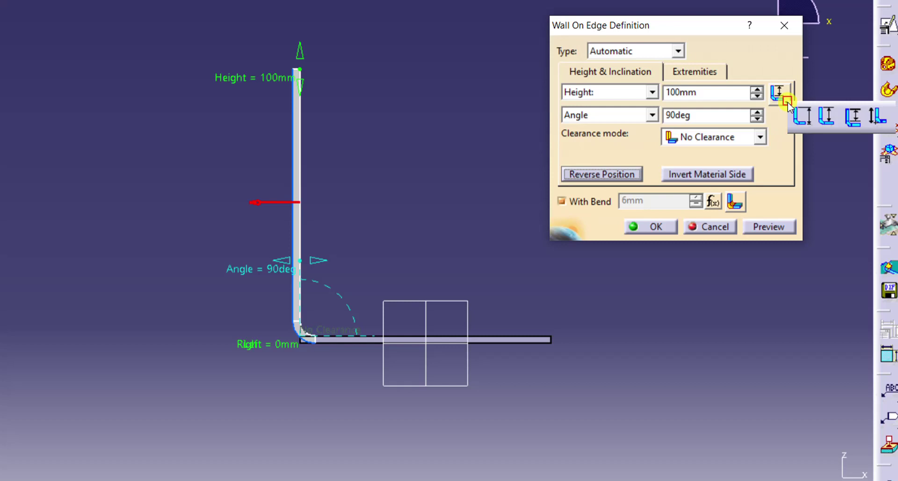
left_click(801, 125)
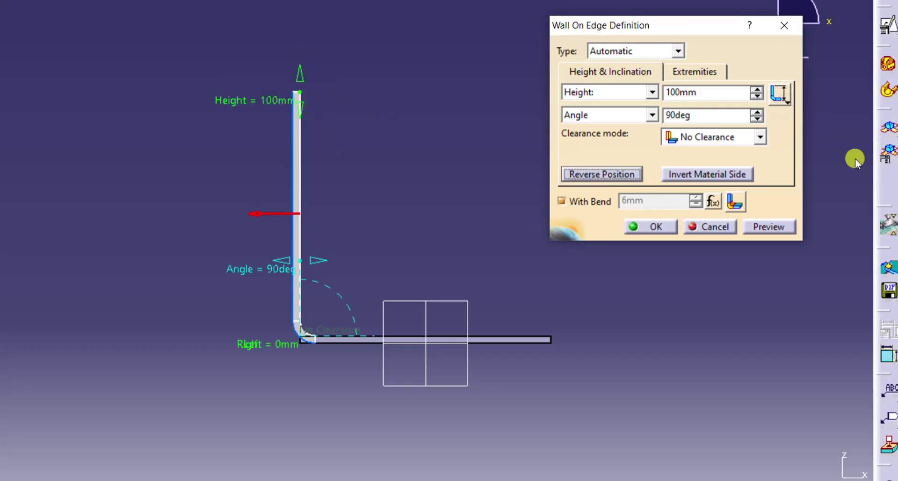
left_click(788, 100)
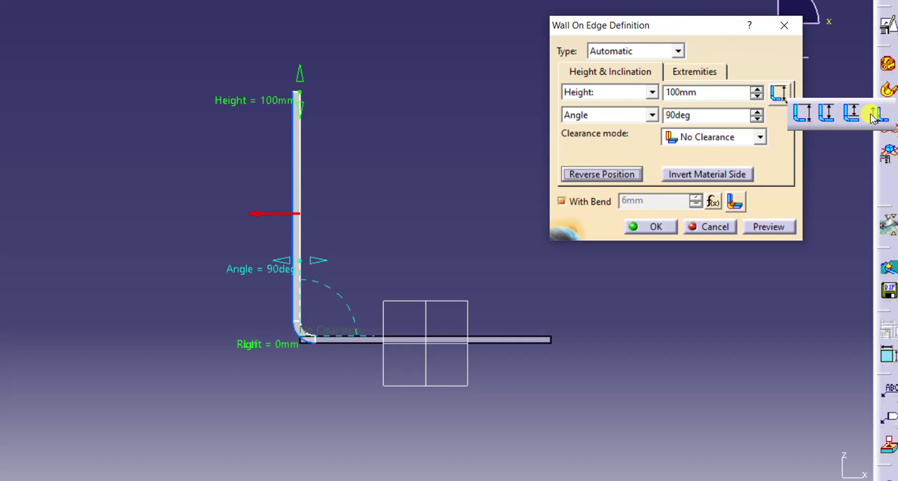
left_click(835, 161)
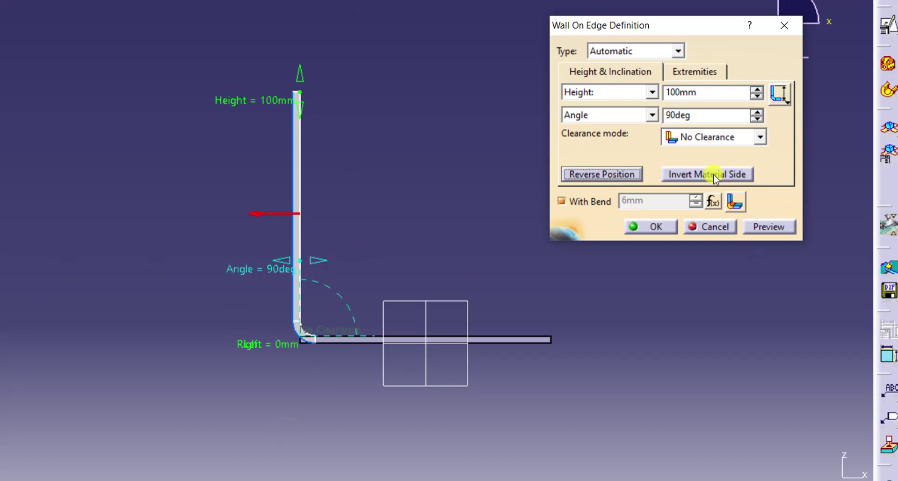
Toggle Invert Material Side repeatedly, ending with the wall's thickness on the right of the edge
middle_click_drag(355, 403, 332, 377)
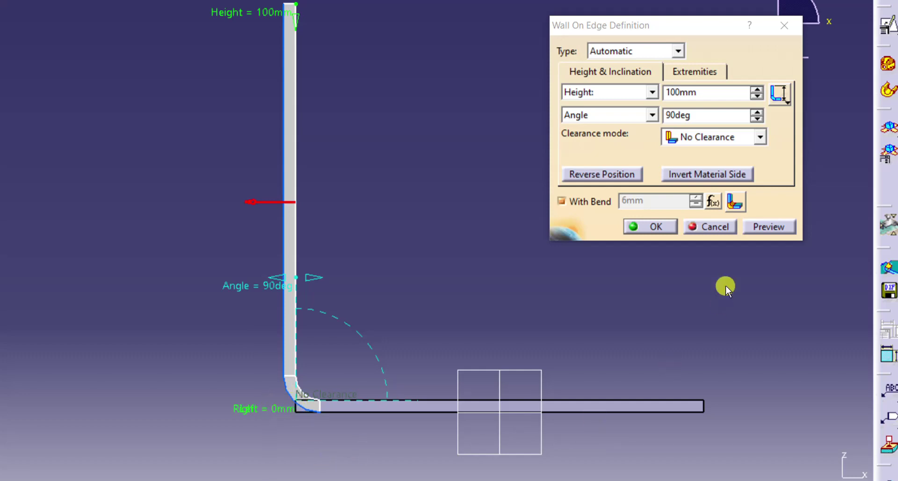
left_click(715, 178)
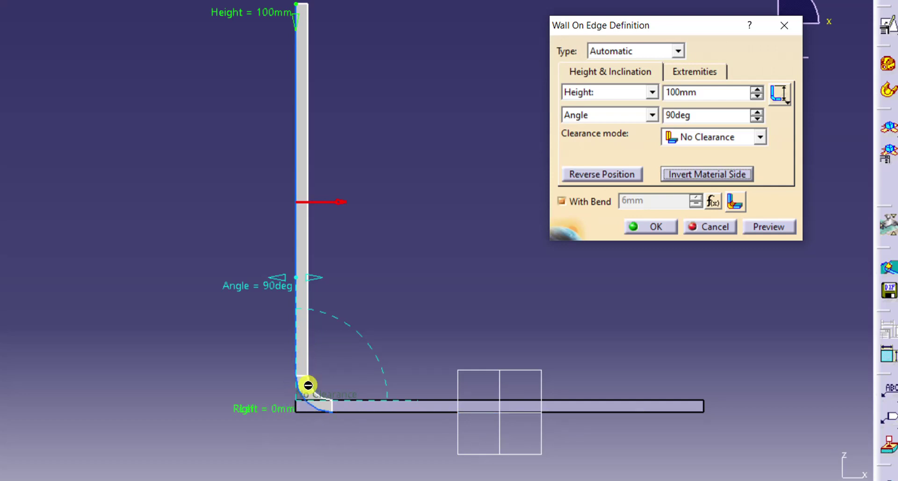
left_click(736, 176)
left_click(736, 177)
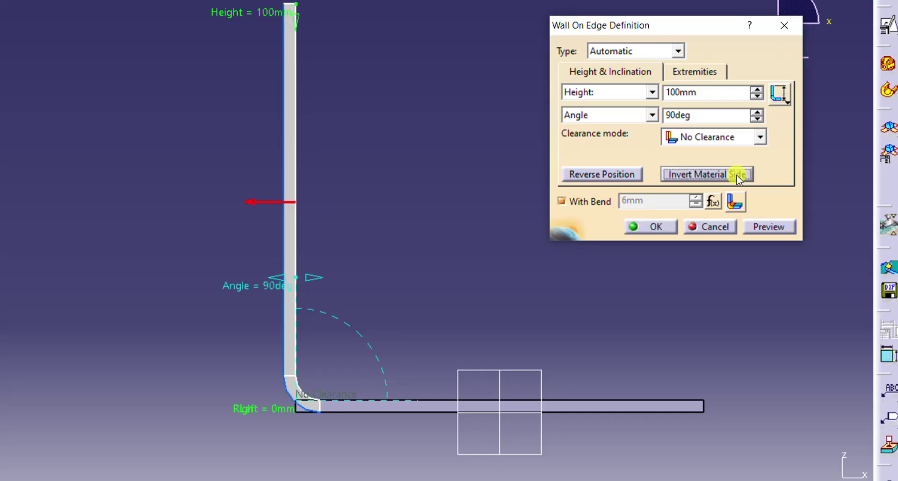
left_click(736, 176)
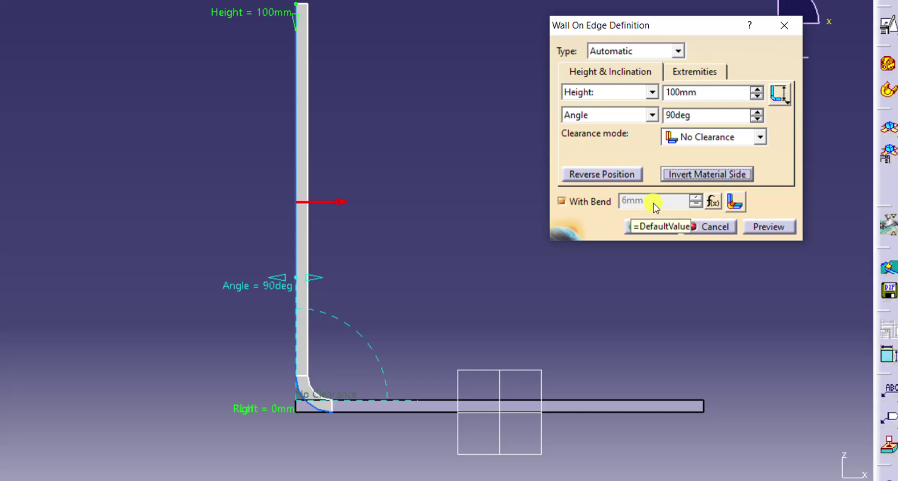
Uncheck and recheck With Bend, then invert the material back to its original side
left_click(586, 204)
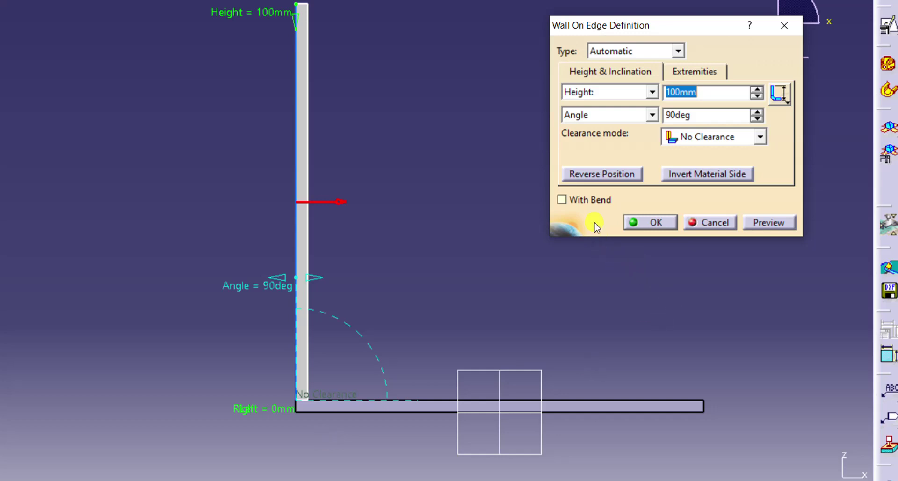
left_click(584, 201)
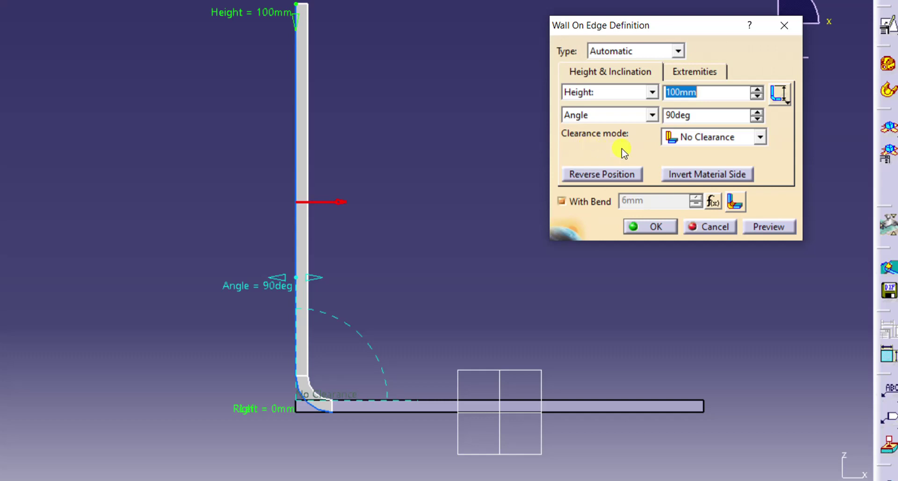
left_click(695, 175)
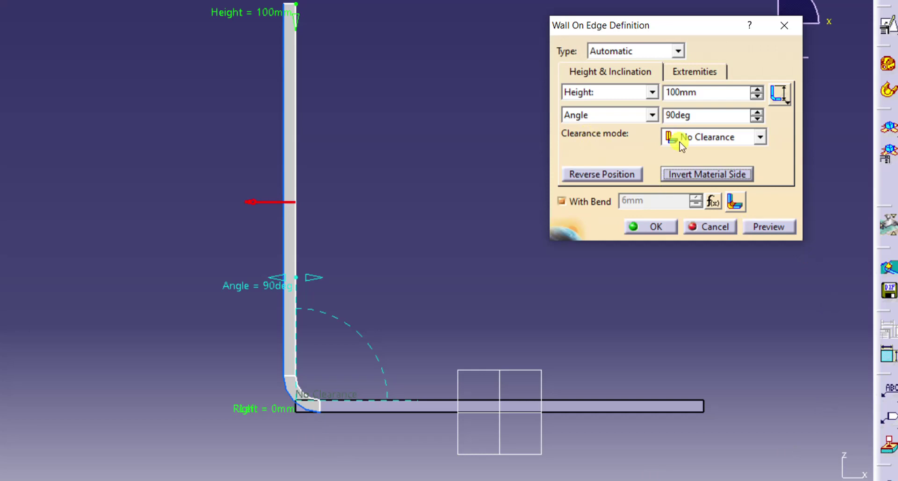
left_click(704, 140)
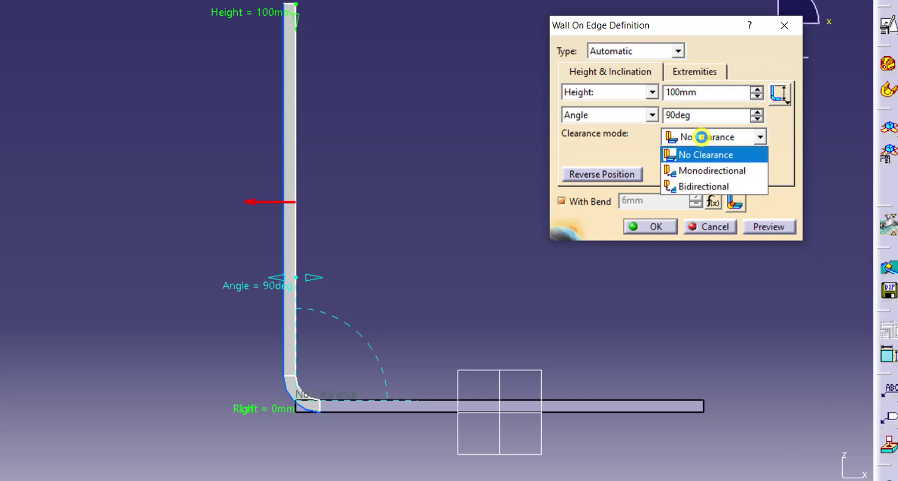
Set Clearance mode to Bidirectional, accepting the formula tying wall position to the bend value
left_click(726, 185)
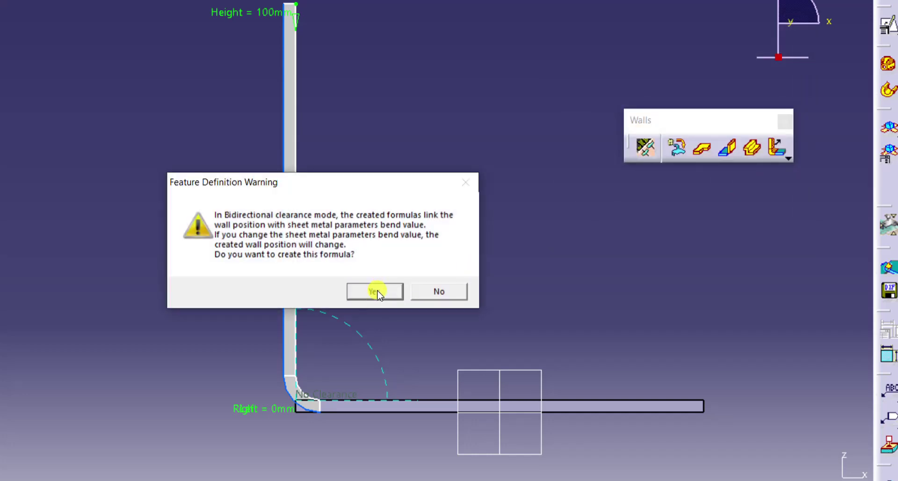
left_click(377, 292)
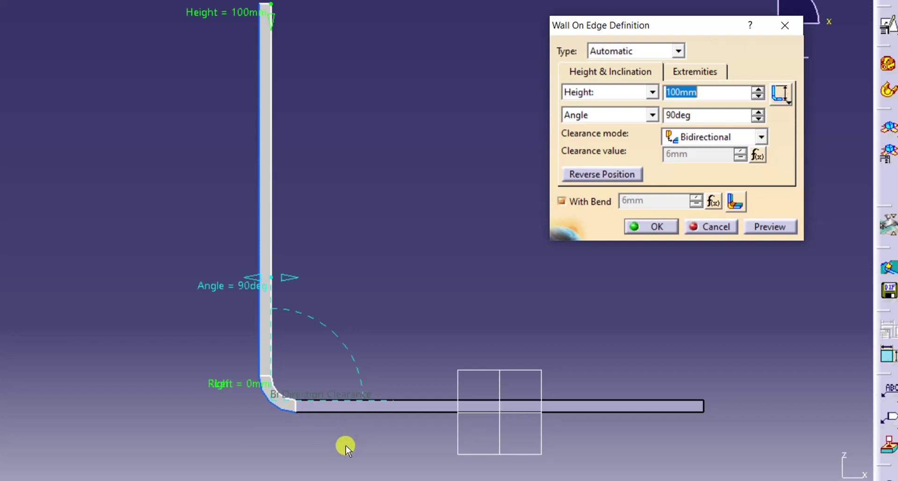
left_click(722, 139)
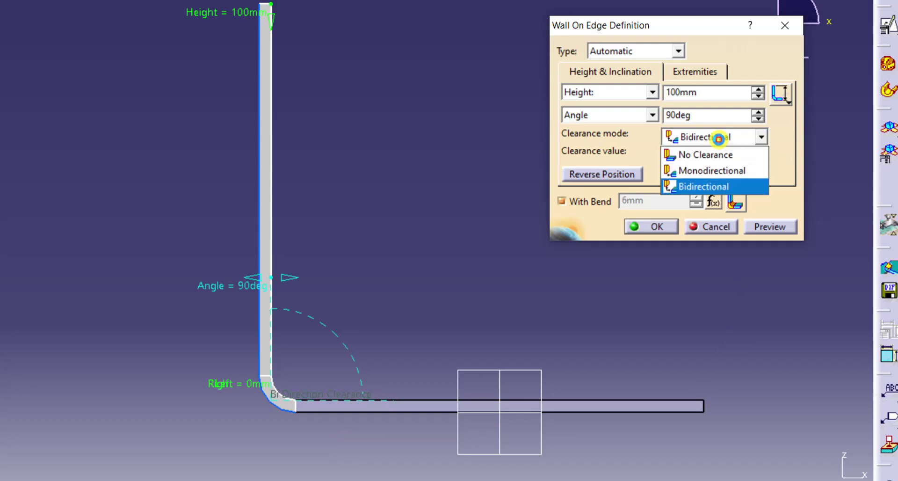
Apply Monodirectional clearance, entering 10mm and spinning up to 34mm, then preview and confirm
left_click(742, 172)
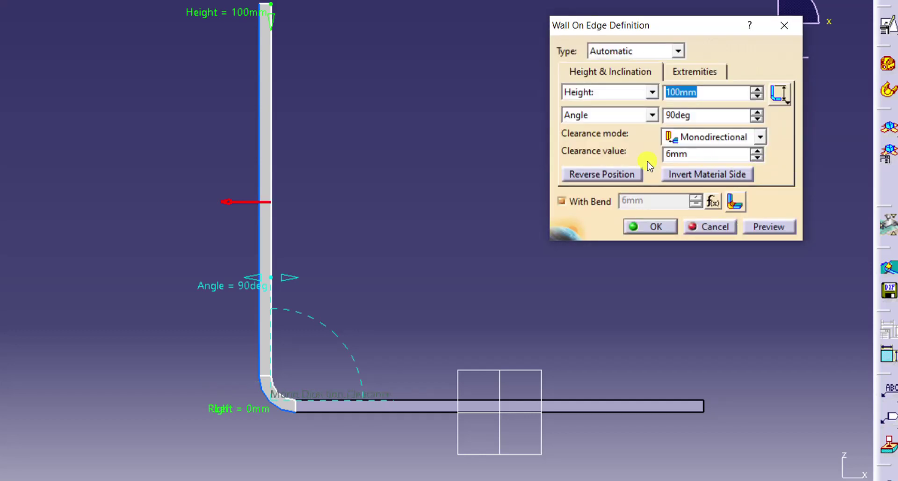
left_click(757, 153)
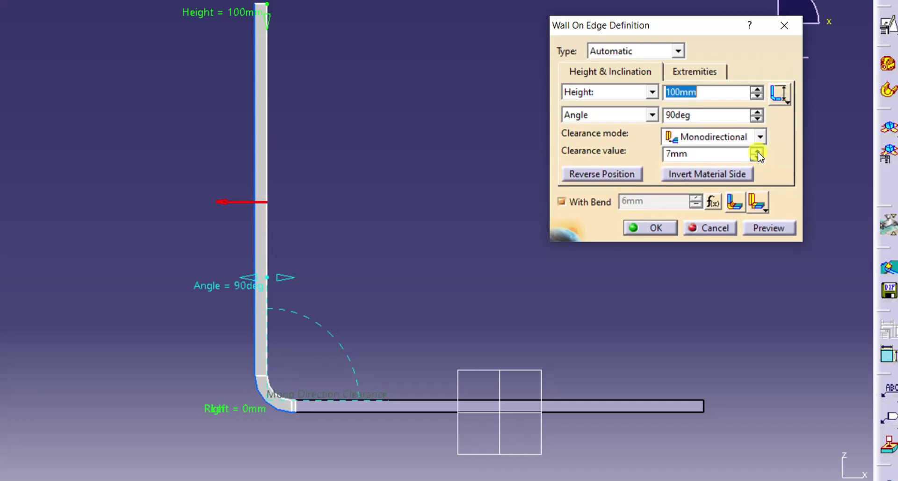
left_click_drag(725, 152, 658, 151)
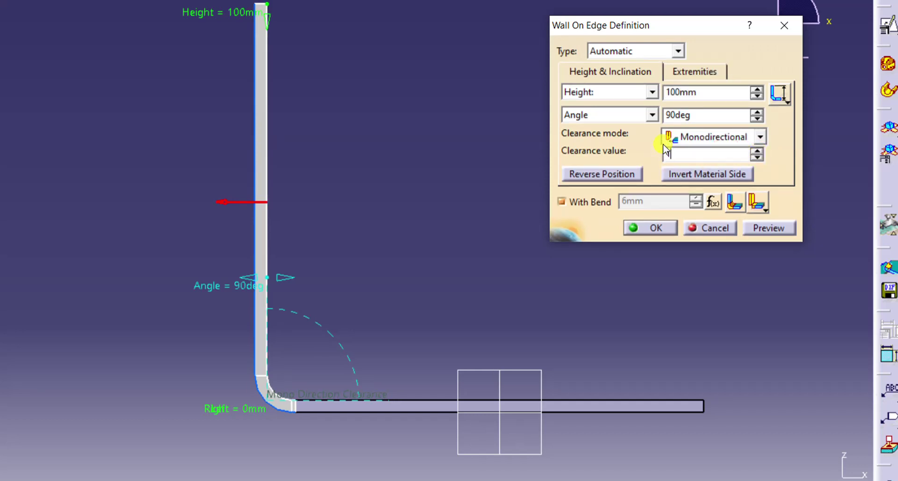
type("10")
left_click(703, 115)
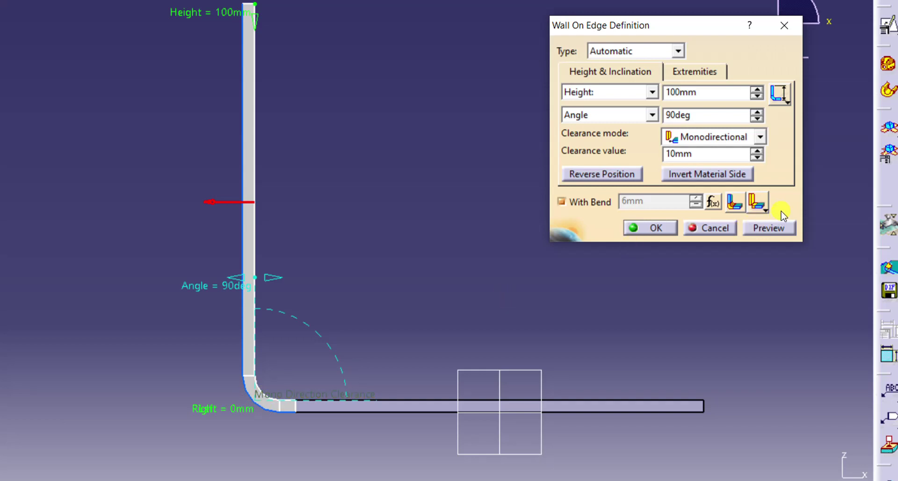
left_click(758, 150)
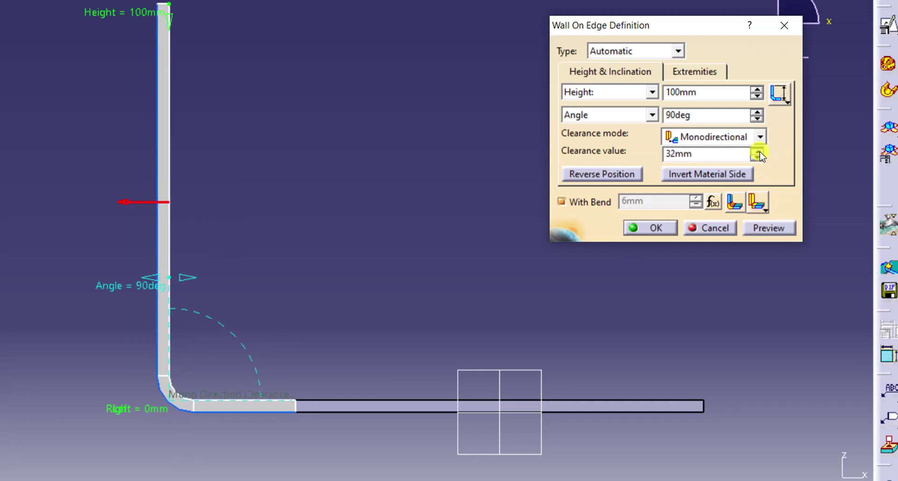
middle_click_drag(295, 352, 287, 381)
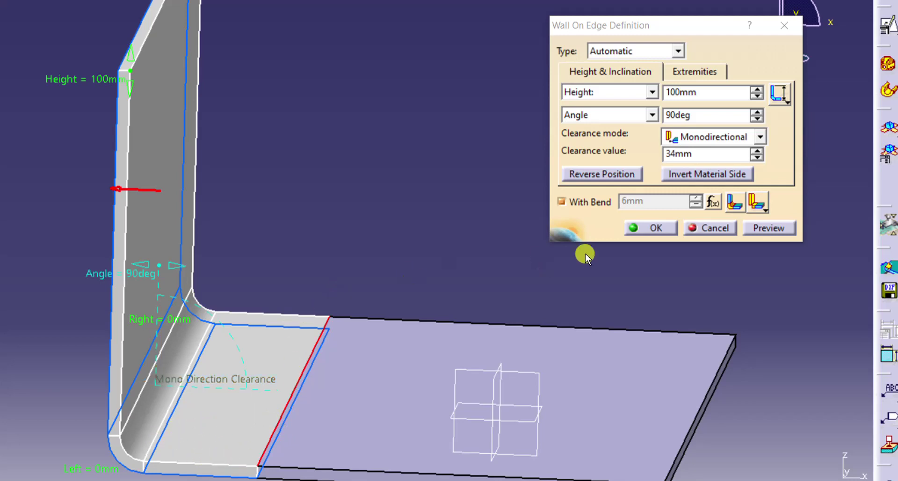
left_click(767, 228)
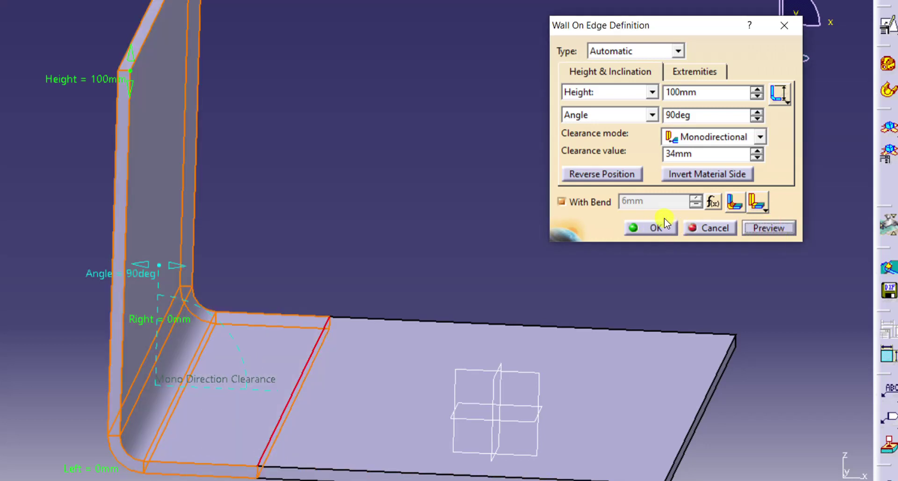
left_click(623, 248)
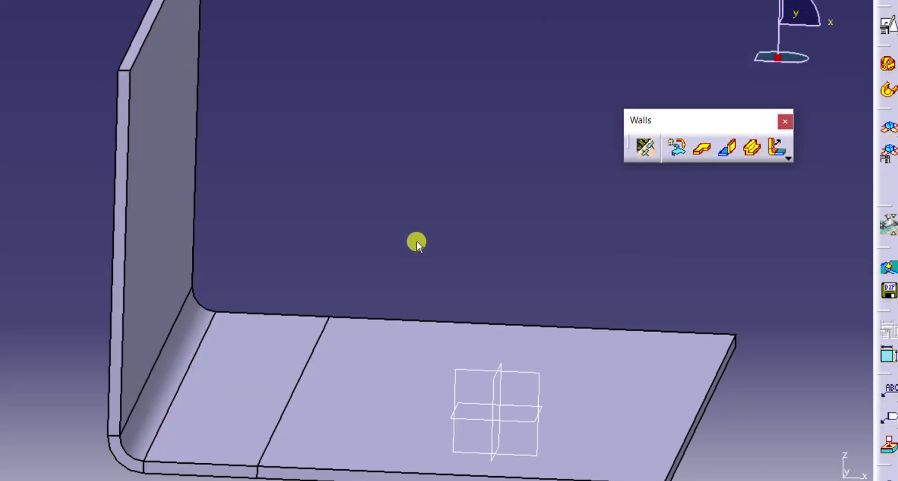
Reopen the finished wall's definition and remove its clearance
middle_click_drag(415, 243, 393, 323)
left_click(173, 250)
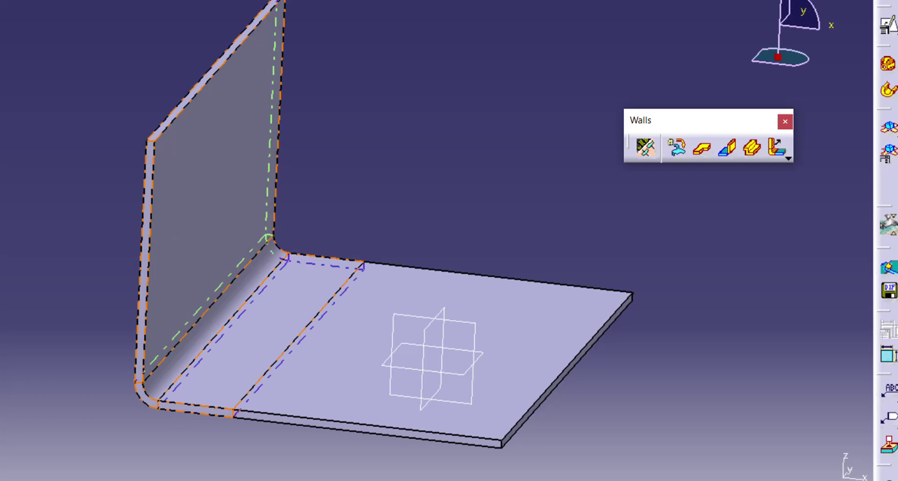
double_click(172, 251)
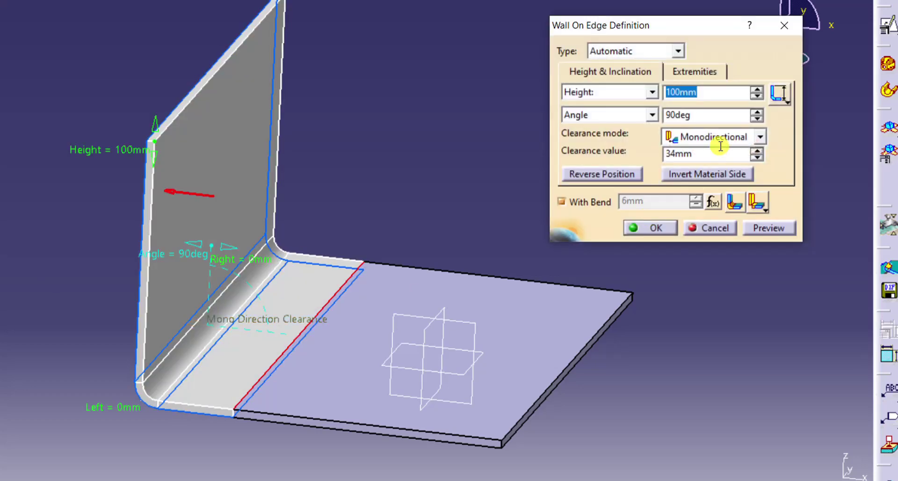
left_click(723, 141)
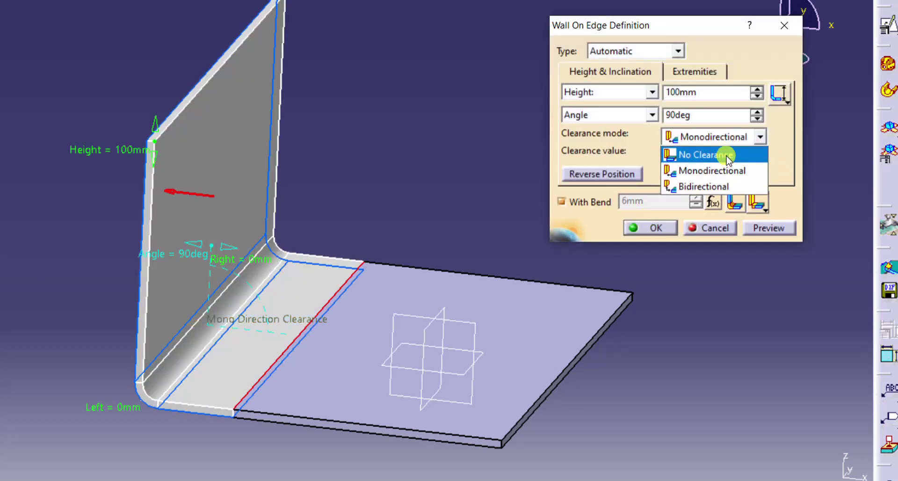
left_click(728, 157)
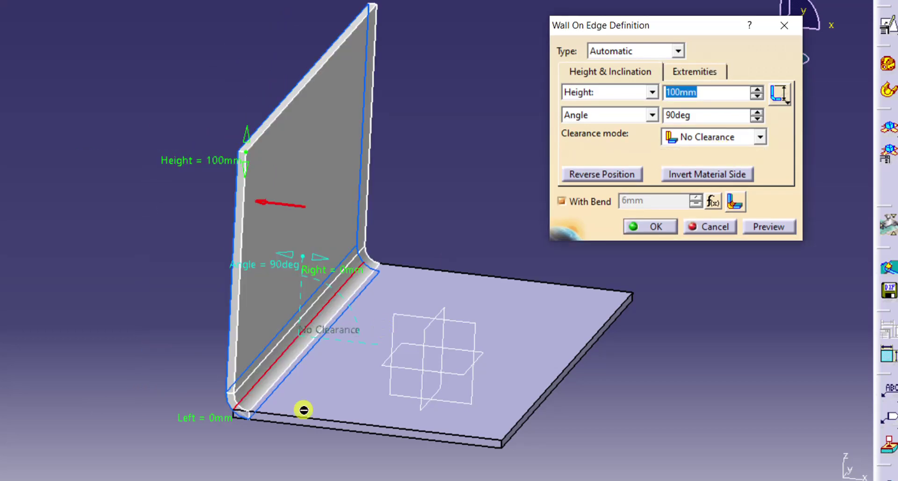
Try Bidirectional clearance, accepting the formula, then return to Monodirectional at 6mm, 100mm high, 90deg
left_click(726, 140)
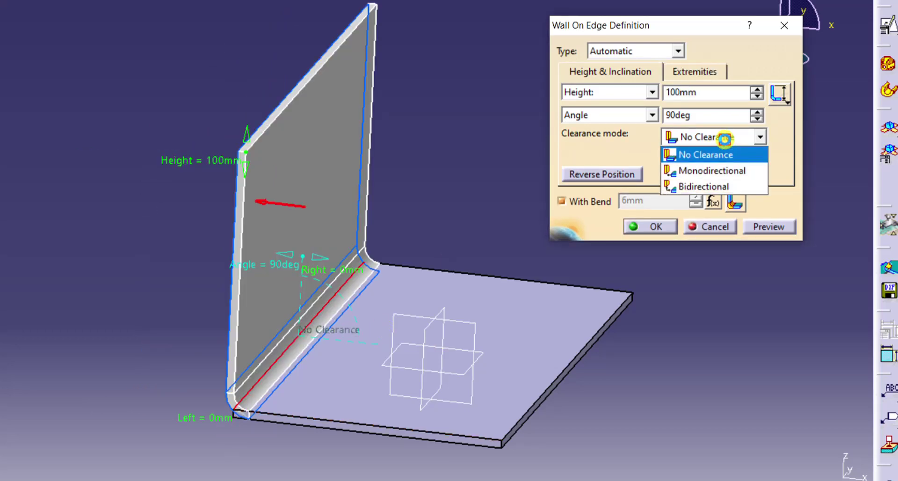
left_click(727, 186)
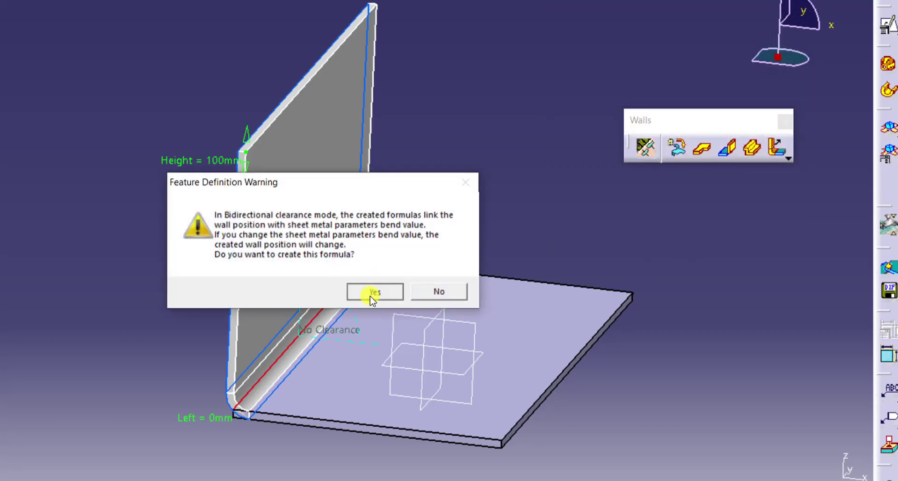
left_click(374, 292)
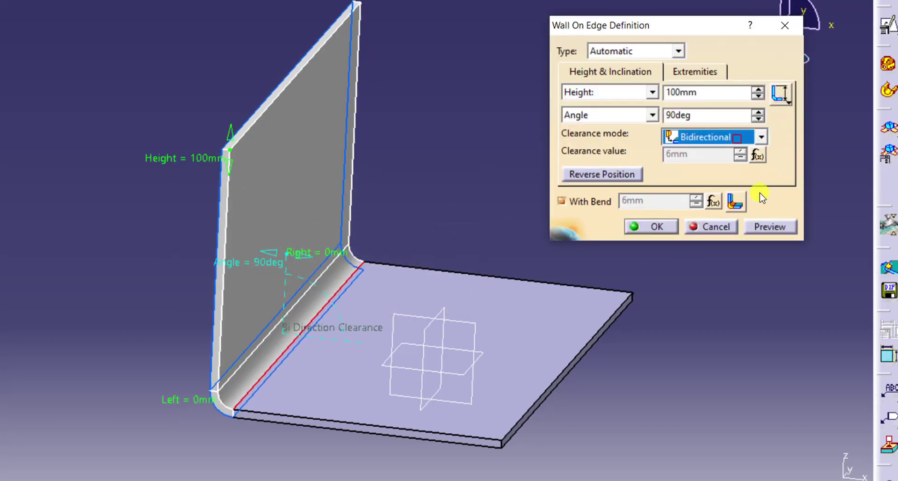
left_click(732, 136)
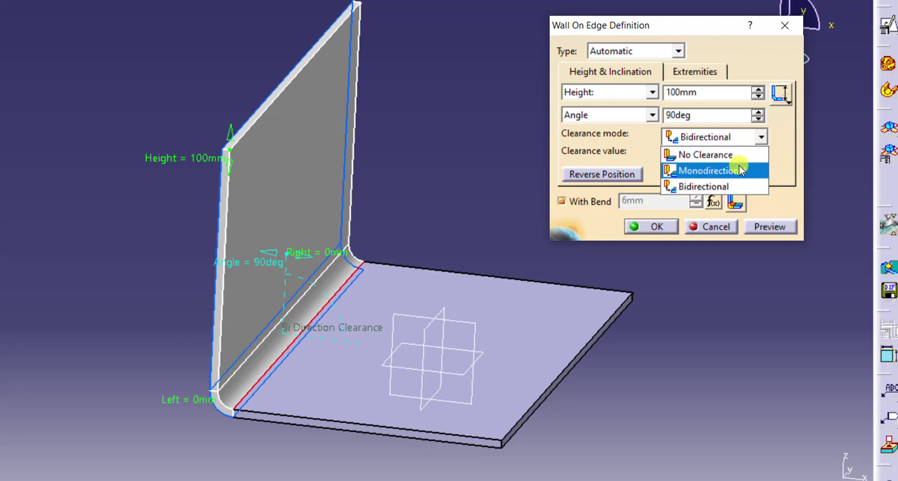
left_click(720, 170)
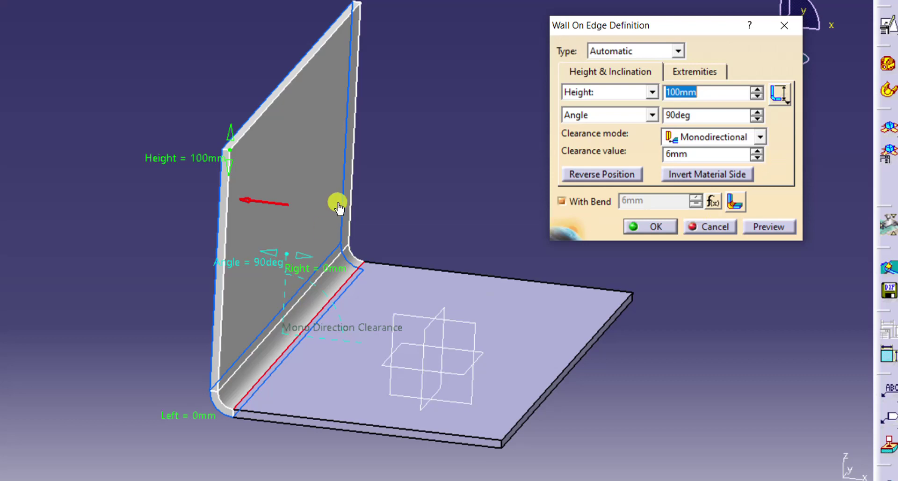
middle_click_drag(337, 205, 349, 327)
middle_click_drag(145, 411, 164, 377)
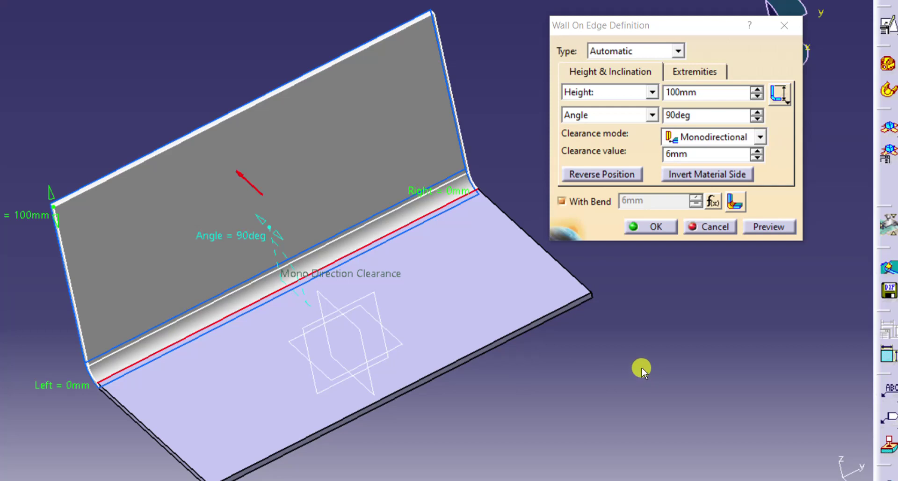
Set the wall's left extremity offset to -30 mm, preview it, and create the wall on edge
left_click(715, 72)
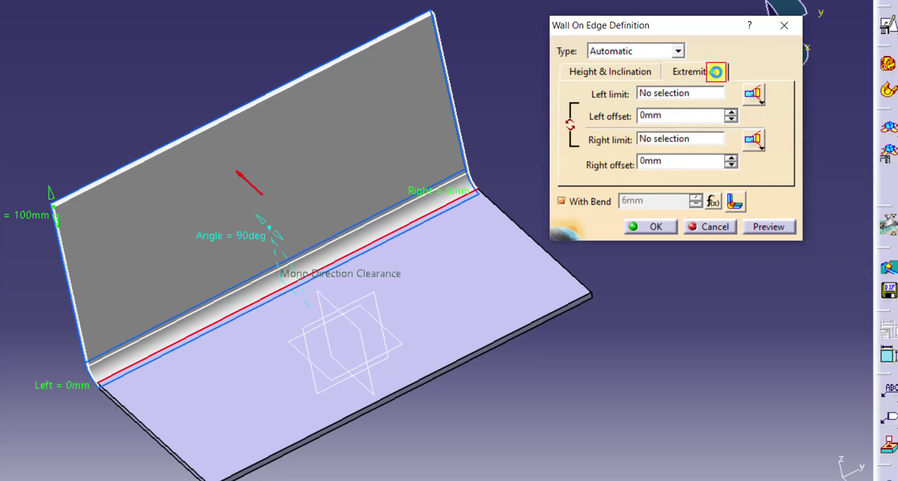
left_click(662, 113)
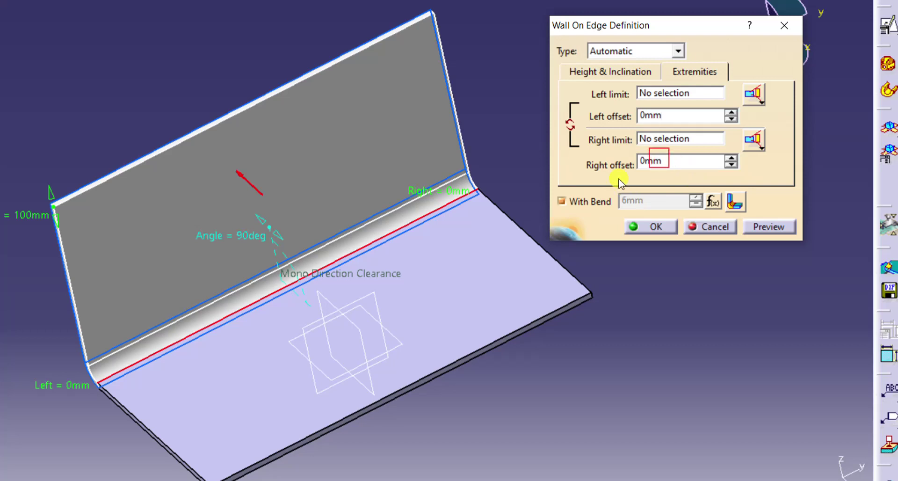
left_click(666, 115)
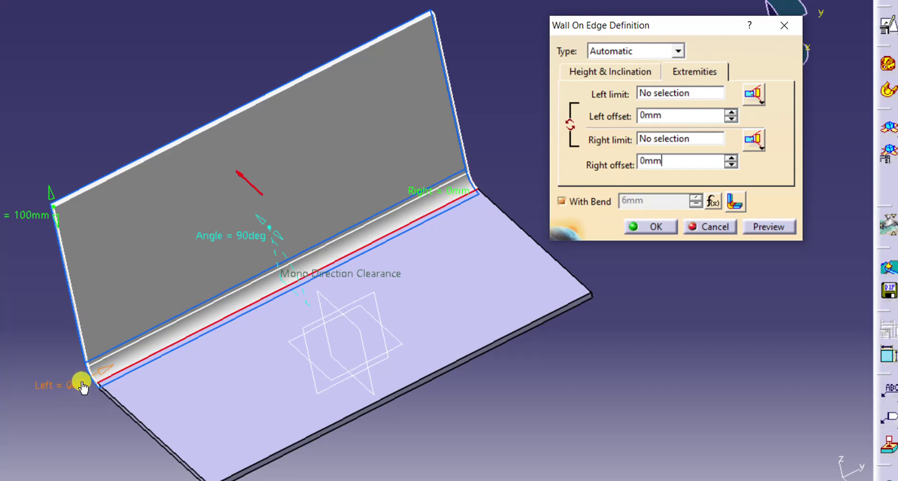
left_click(695, 116)
left_click_drag(732, 120, 732, 117)
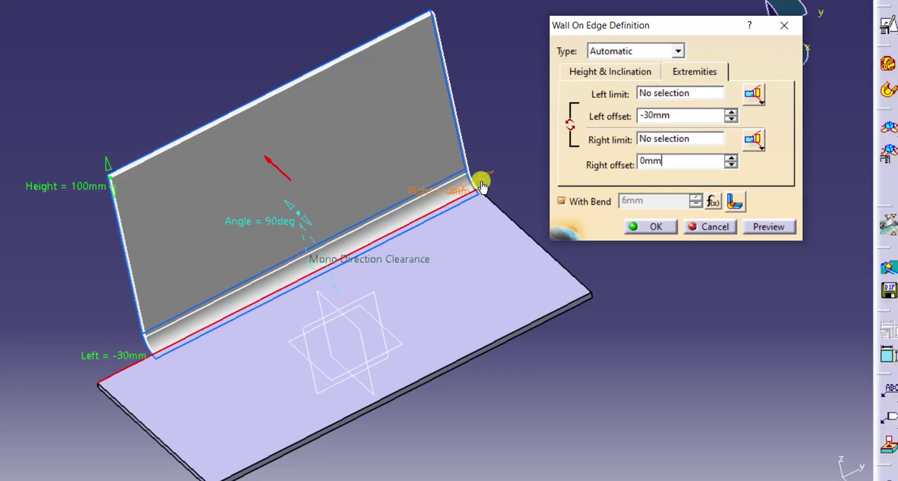
left_click(765, 229)
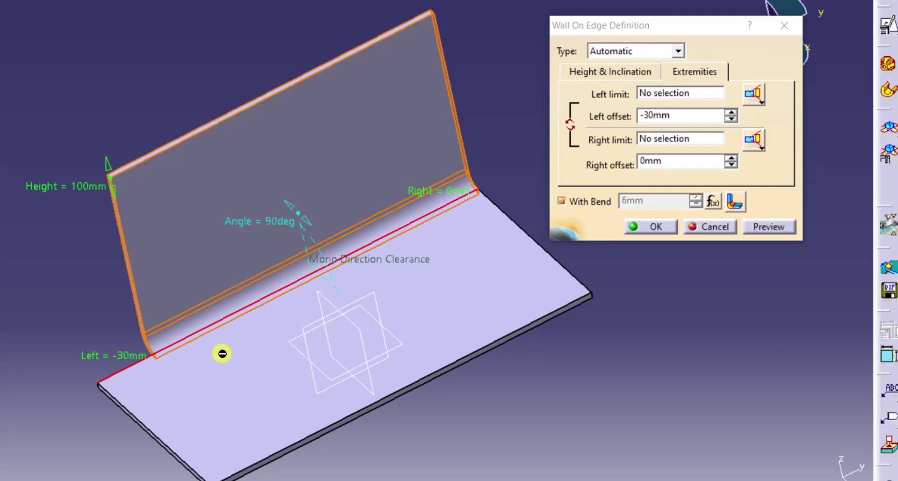
middle_click_drag(221, 352, 240, 330)
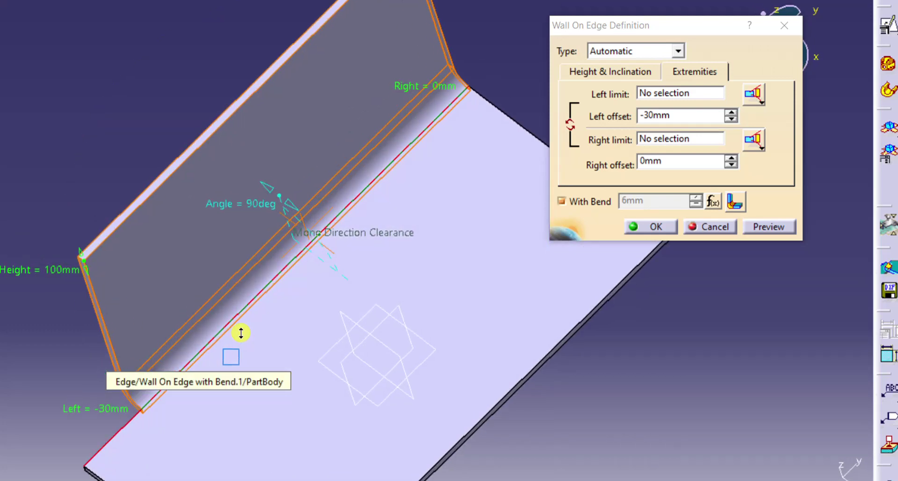
left_click(664, 226)
middle_click_drag(698, 383, 643, 161)
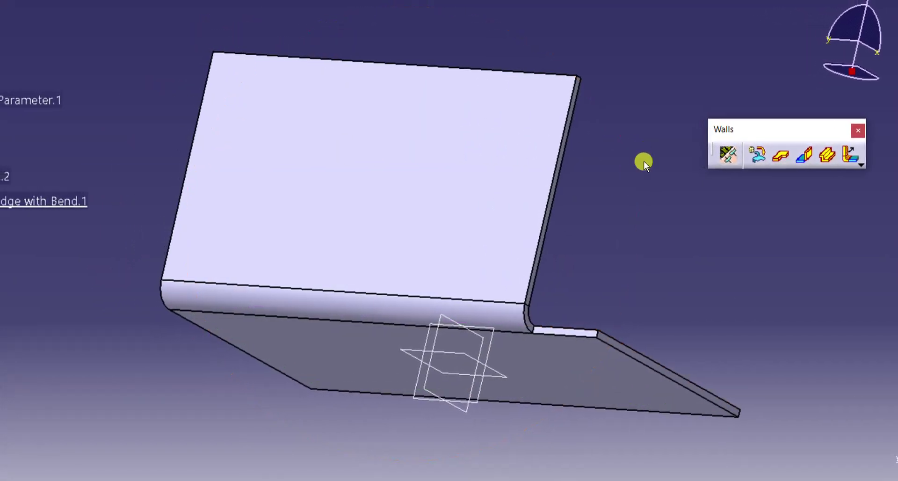
Apply a square bend relief (L1 1 mm, L2 2 mm) in Sheet Metal Parameters and inspect the bend corner
middle_click_drag(654, 242, 334, 342)
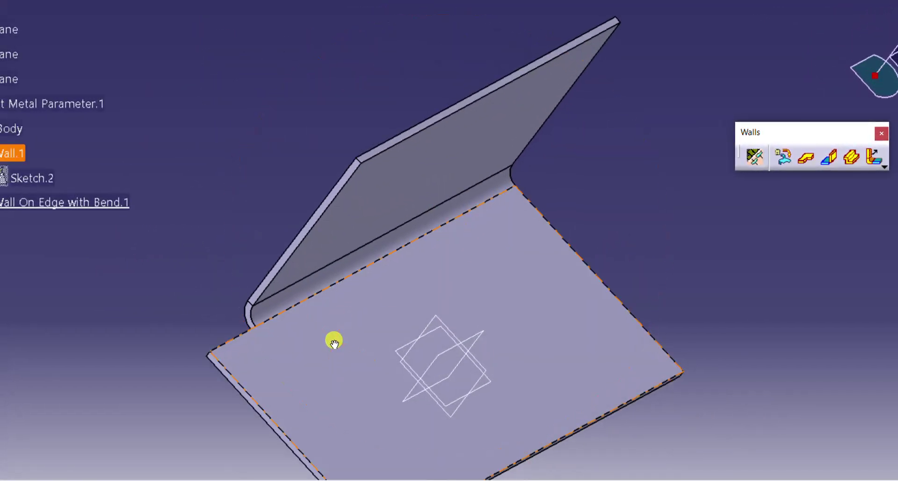
left_click(757, 157)
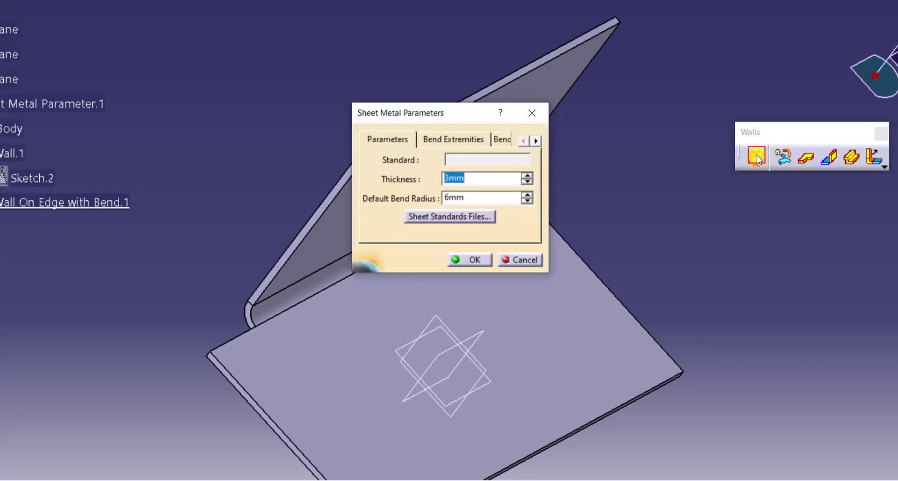
left_click(459, 140)
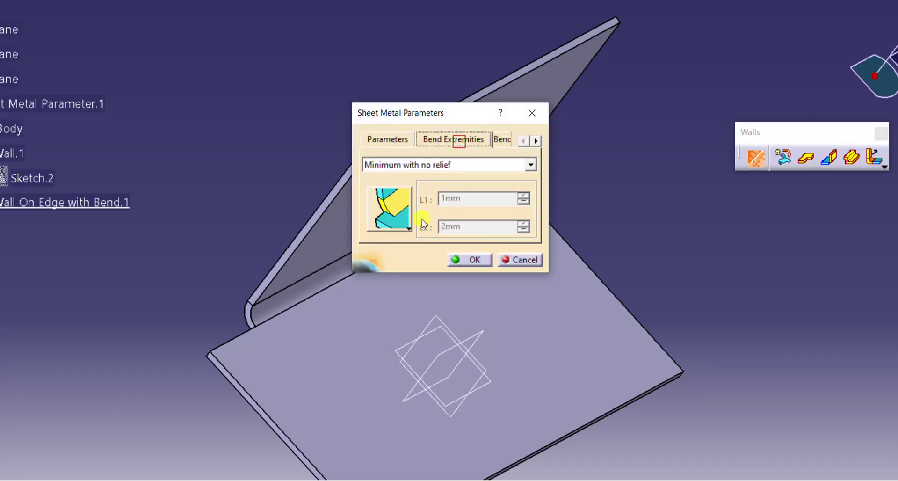
left_click(405, 226)
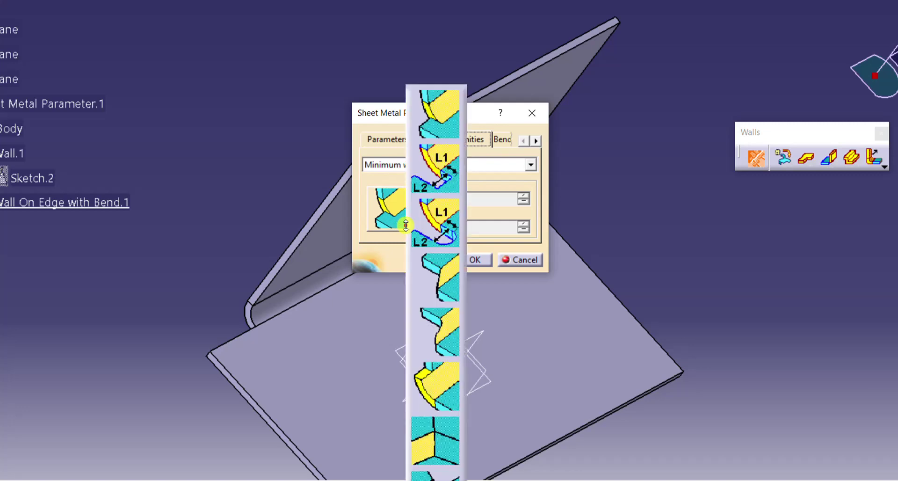
left_click(440, 177)
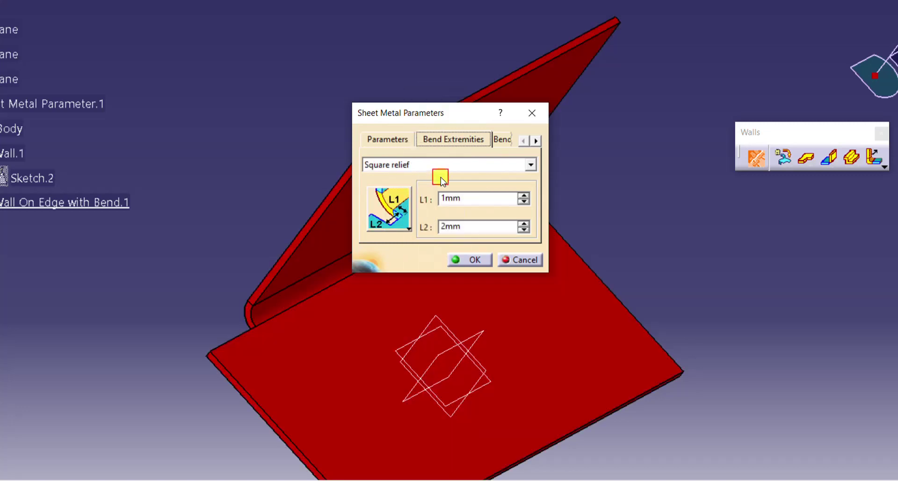
left_click(477, 256)
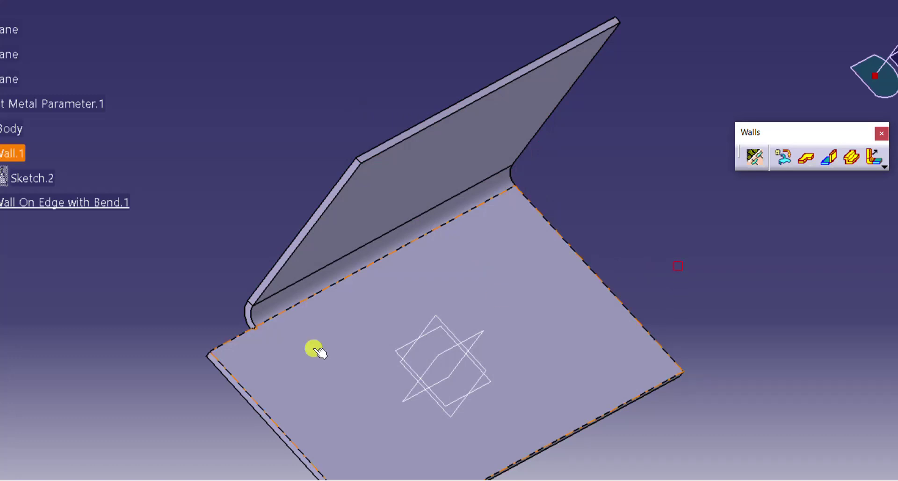
middle_click_drag(281, 347, 161, 319)
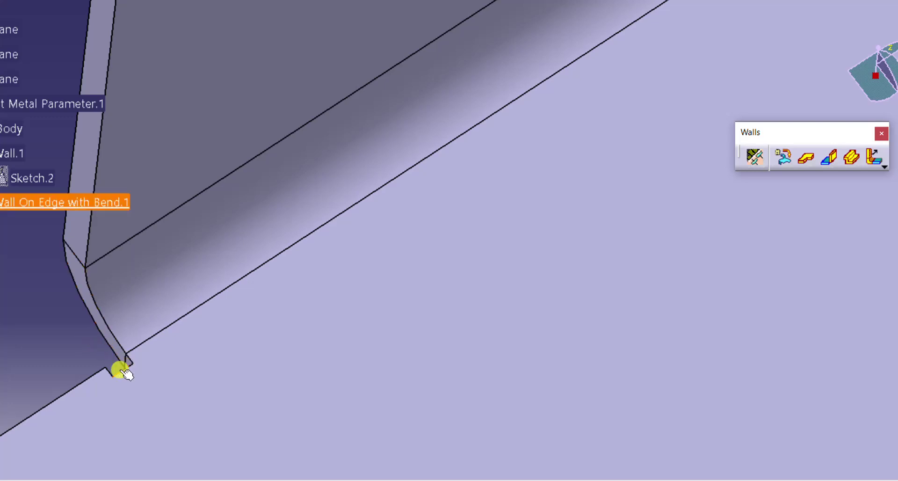
mouse_move(120, 364)
middle_mouse_down()
mouse_move(190, 337)
mouse_move(199, 305)
middle_mouse_up()
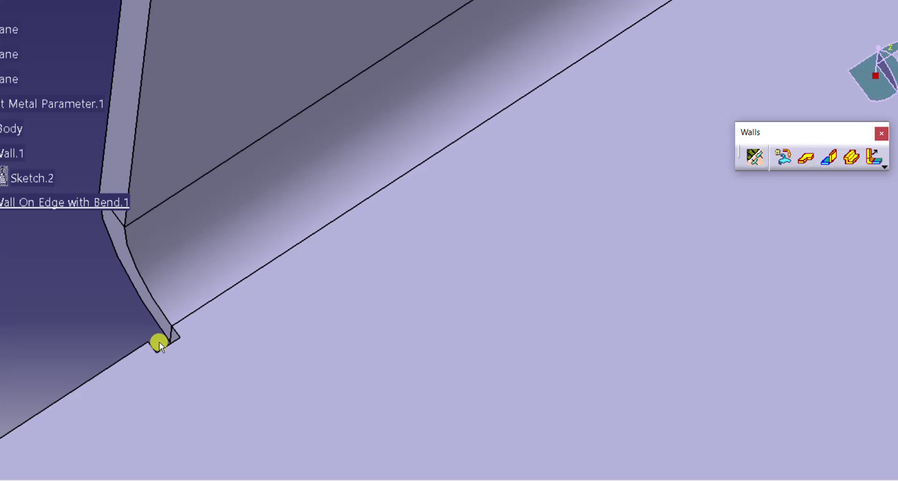
Raise the square relief's L1 to 4 mm, keeping L2 at 2 mm, then return to isometric view
left_click(159, 344)
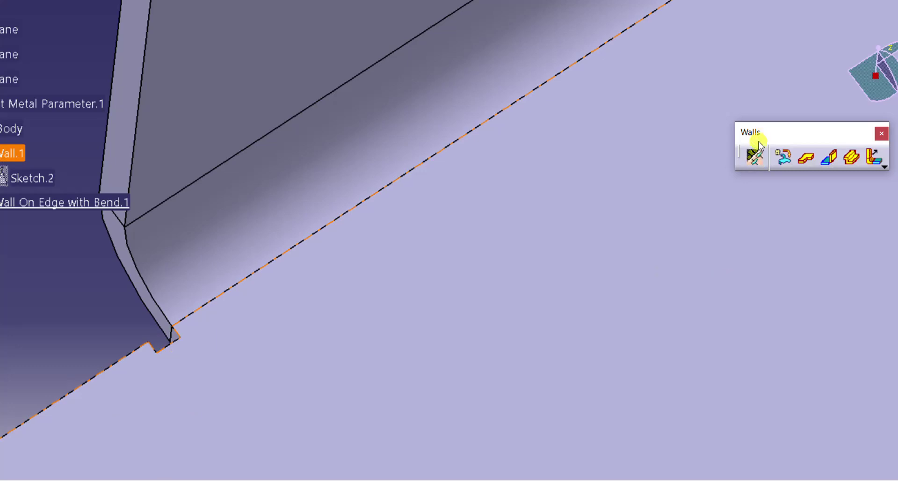
left_click(760, 155)
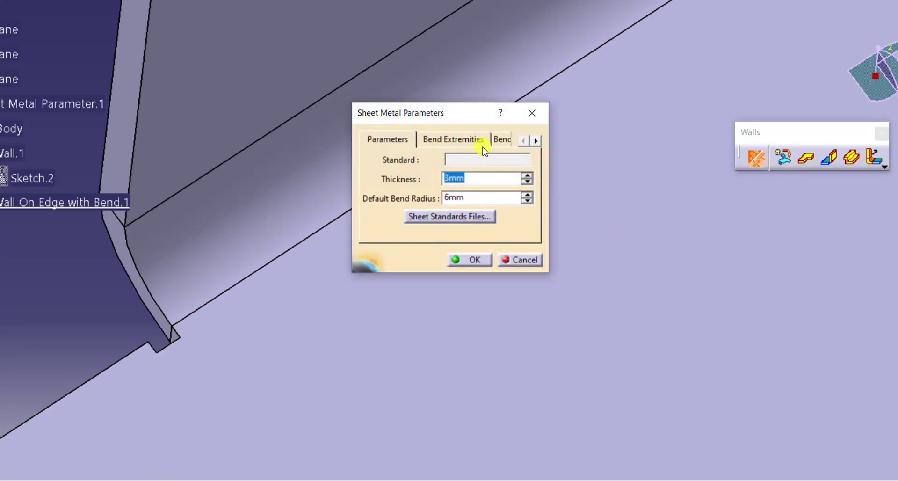
left_click(472, 137)
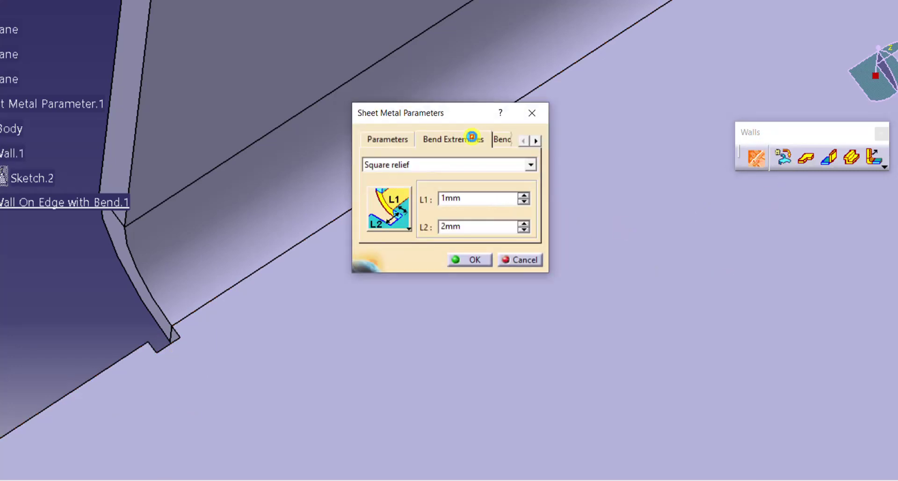
left_click(524, 195)
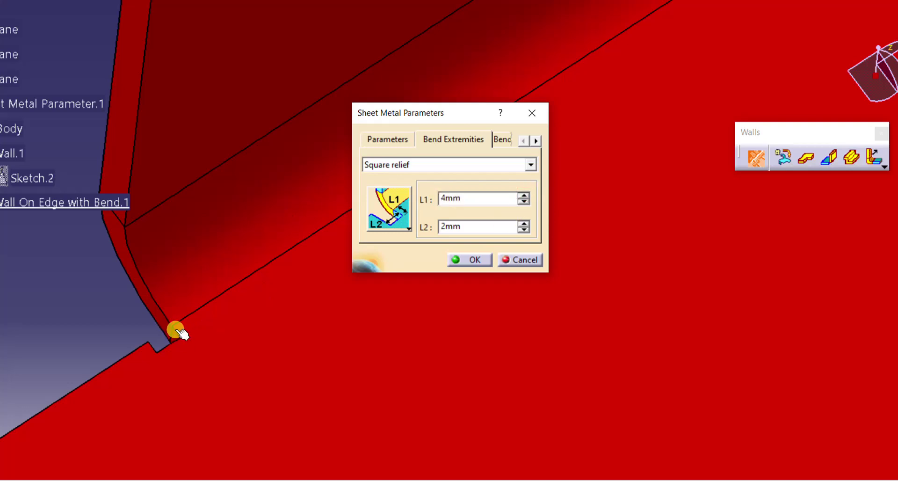
left_click(474, 258)
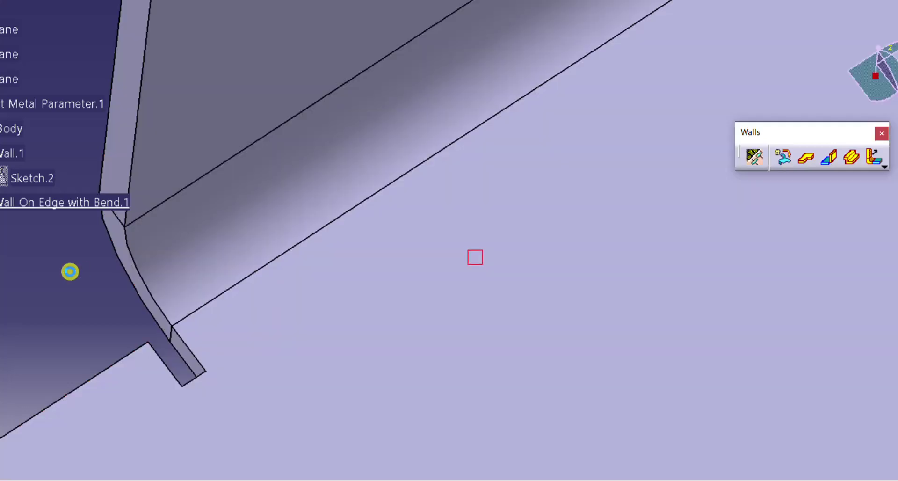
middle_click_drag(455, 325, 482, 475)
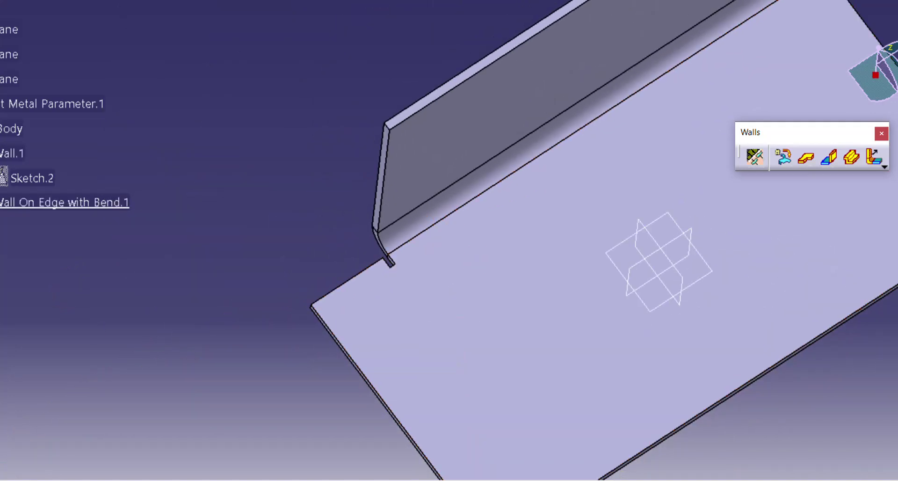
left_click(575, 476)
left_click(575, 357)
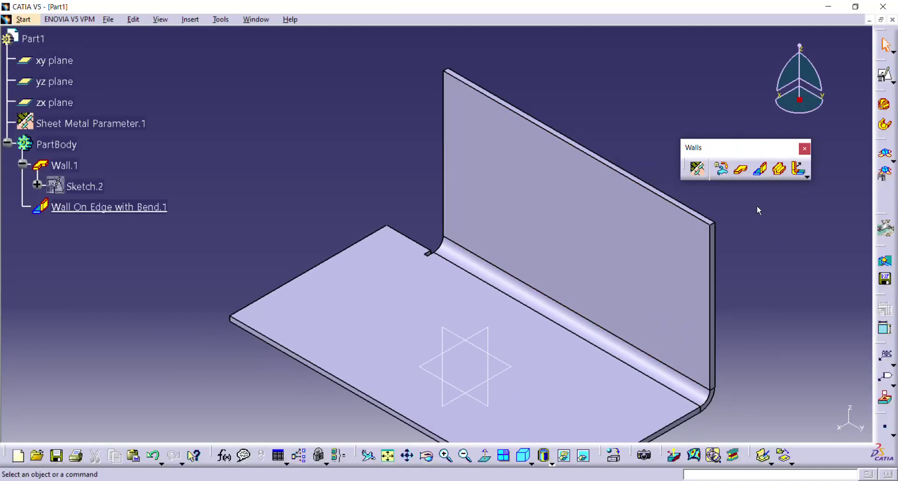
left_click(761, 172)
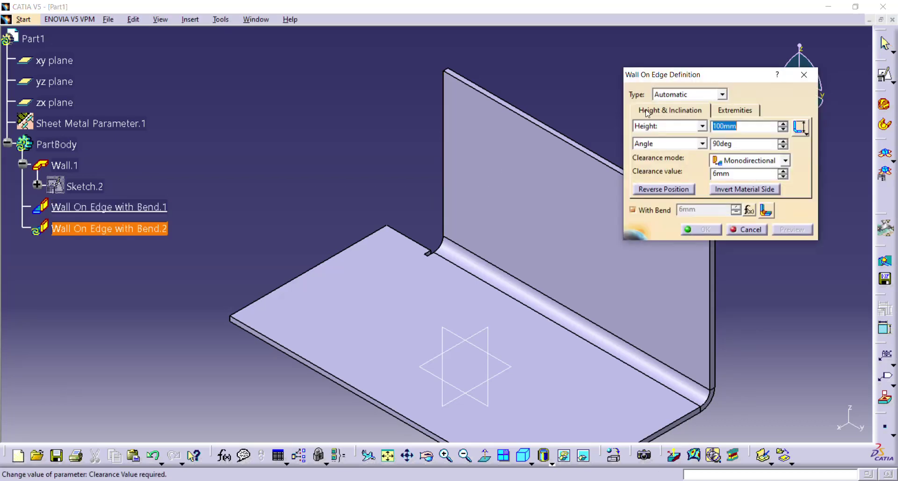
middle_click_drag(356, 206, 357, 209, "ctrl")
middle_click_drag(530, 192, 486, 116)
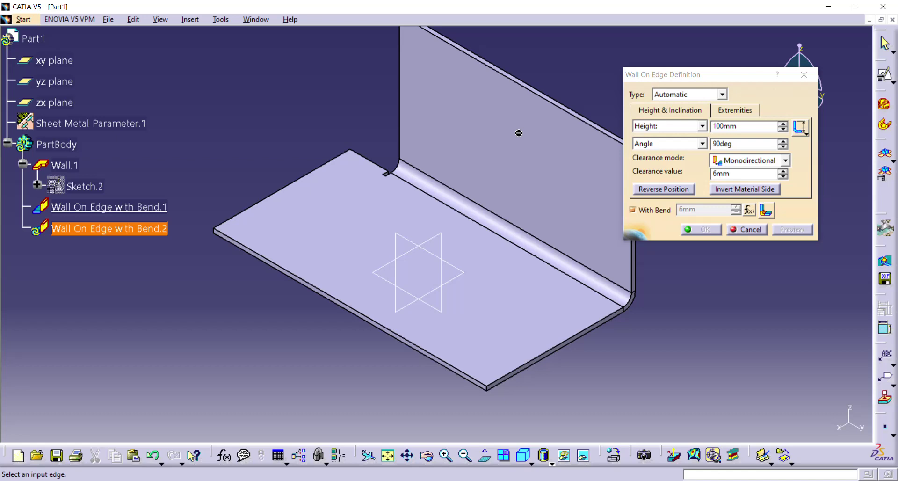
left_click(803, 72)
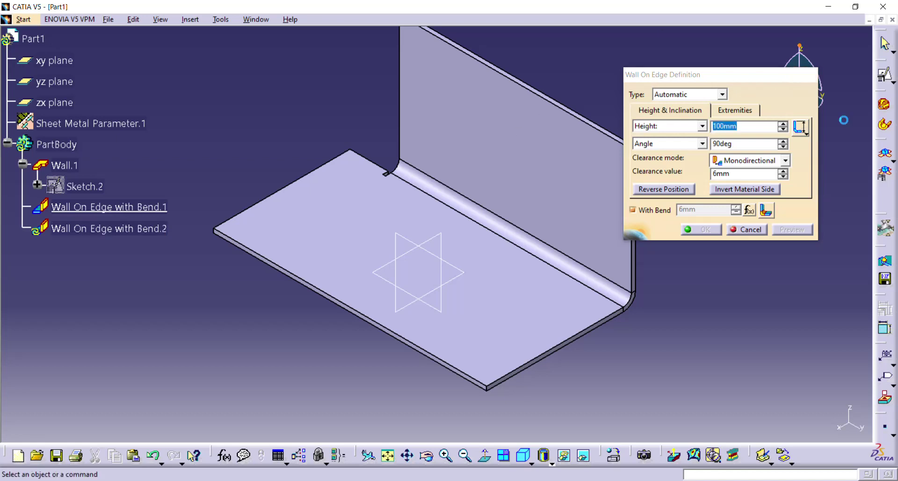
Start a positioned sketch on the plate's thin side face and project the plate edge into it
left_click(887, 76)
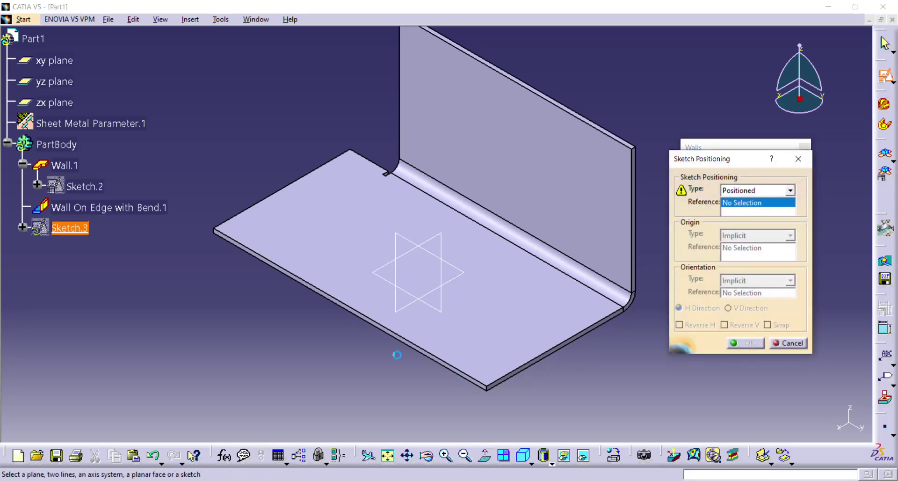
middle_click_drag(398, 338, 437, 292)
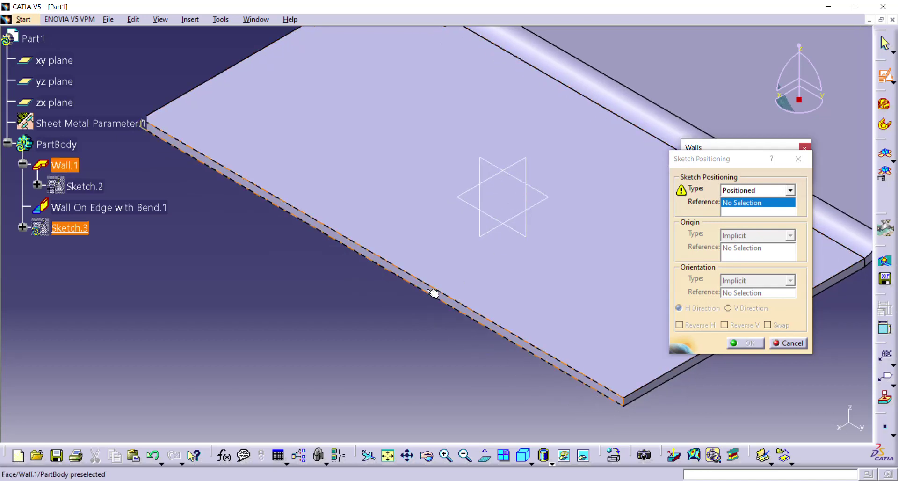
left_click(428, 288)
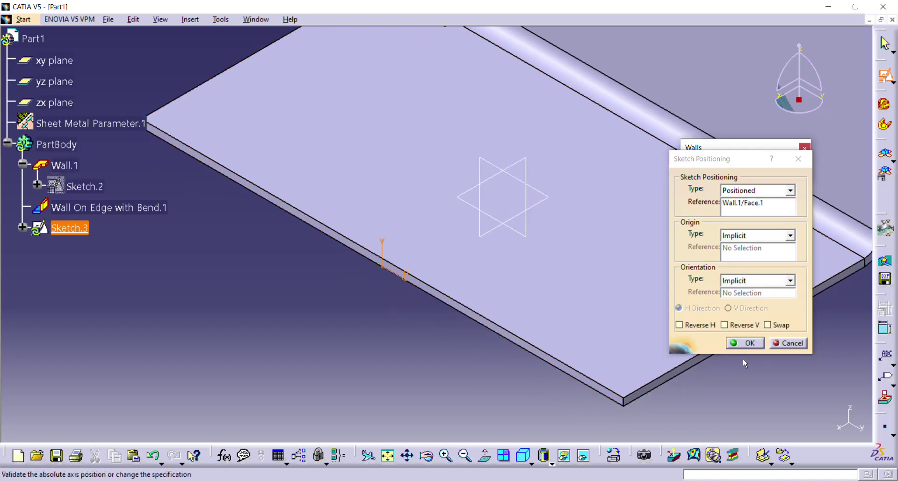
left_click(750, 343)
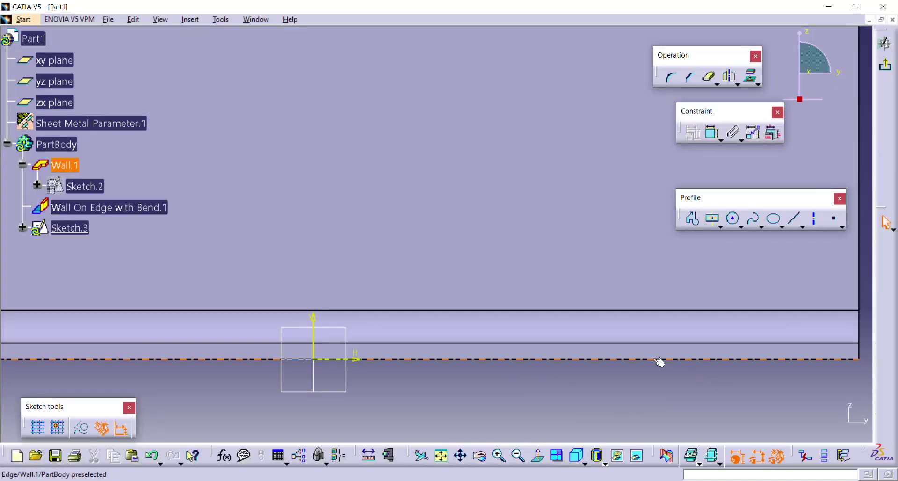
mouse_move(659, 363)
middle_mouse_down()
mouse_move(666, 399)
mouse_move(641, 379)
mouse_move(692, 391)
mouse_move(701, 369)
middle_mouse_up()
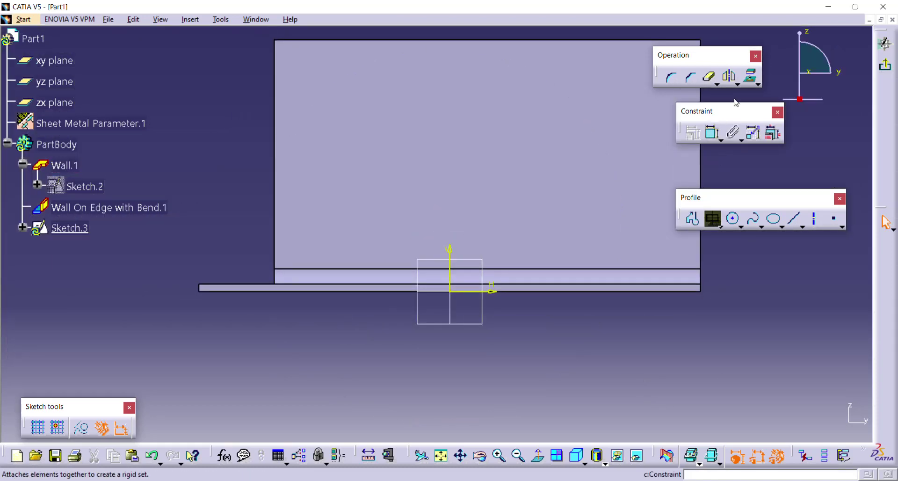
left_click(750, 76)
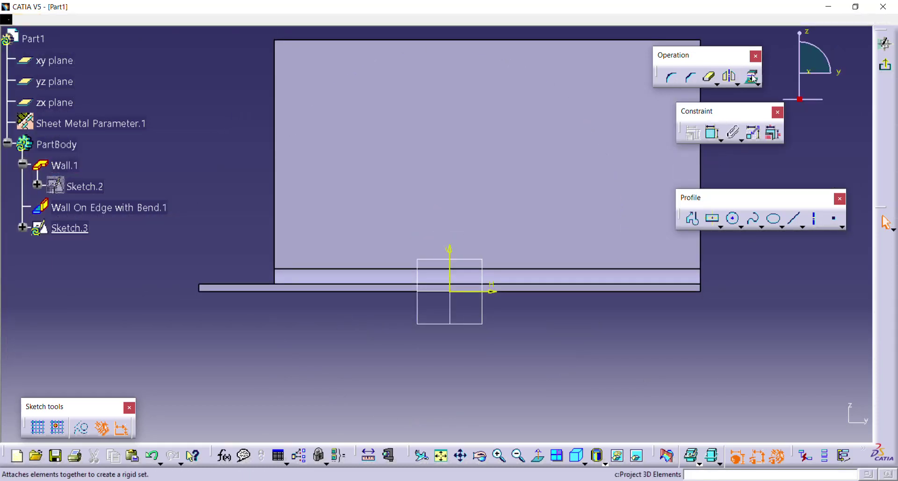
left_click(654, 284)
Draw the outline's first straight segments from the projected edge's right end up toward the top
left_click(692, 218)
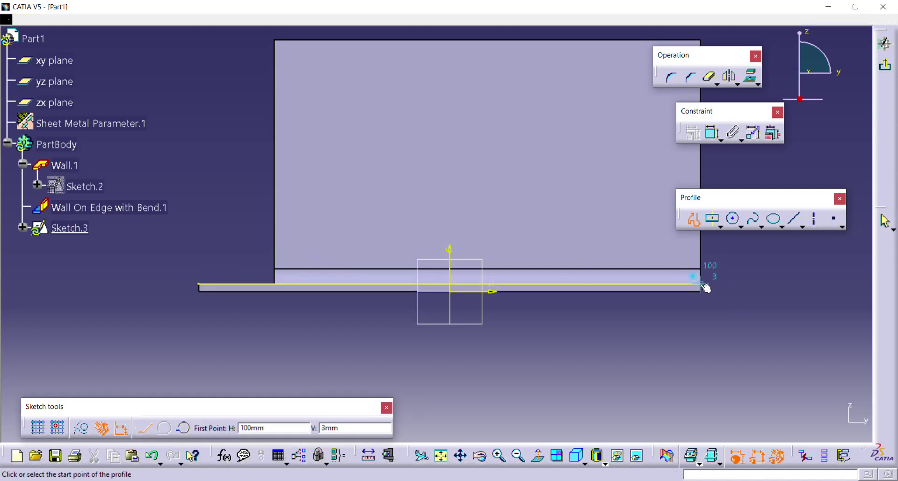
left_click(706, 287)
scroll(666, 387, "up", 2)
middle_click_drag(667, 388, 683, 298)
left_click(654, 184)
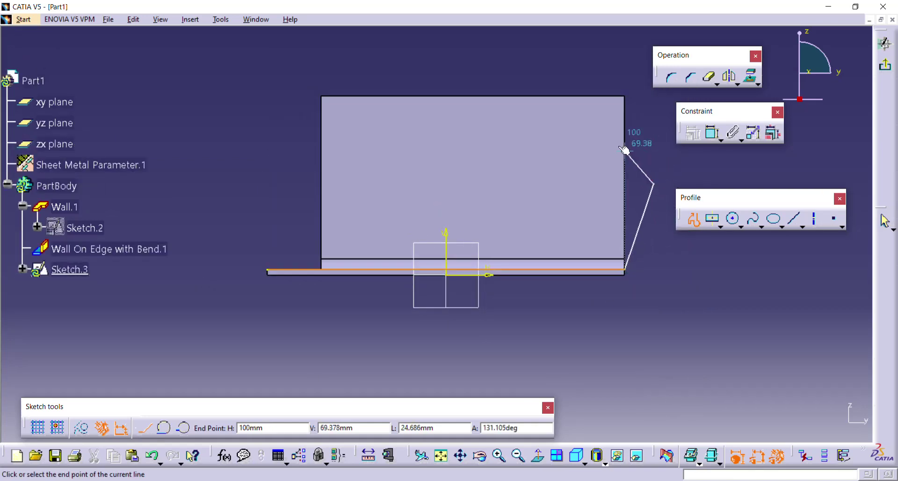
left_click(613, 143)
left_click(545, 77)
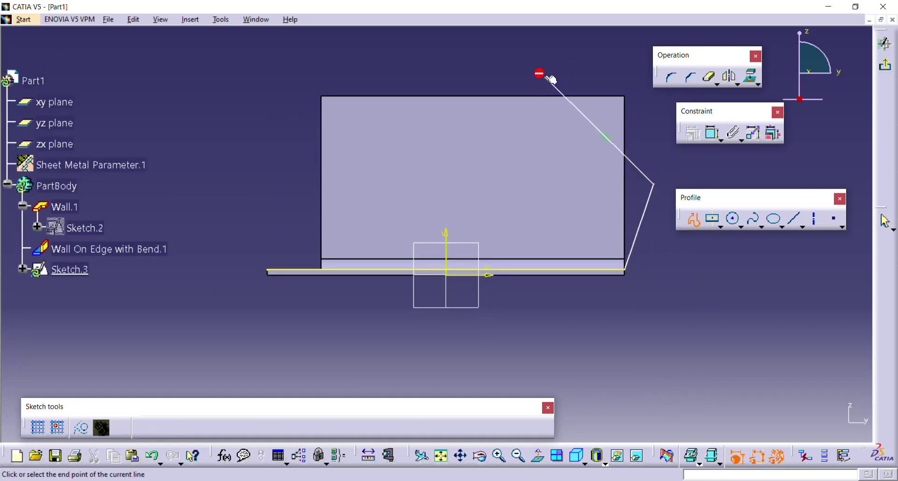
left_click(456, 62)
Add a rounded tangent arc and the remaining line segments, ending the outline on the projected bottom edge
left_click(163, 427)
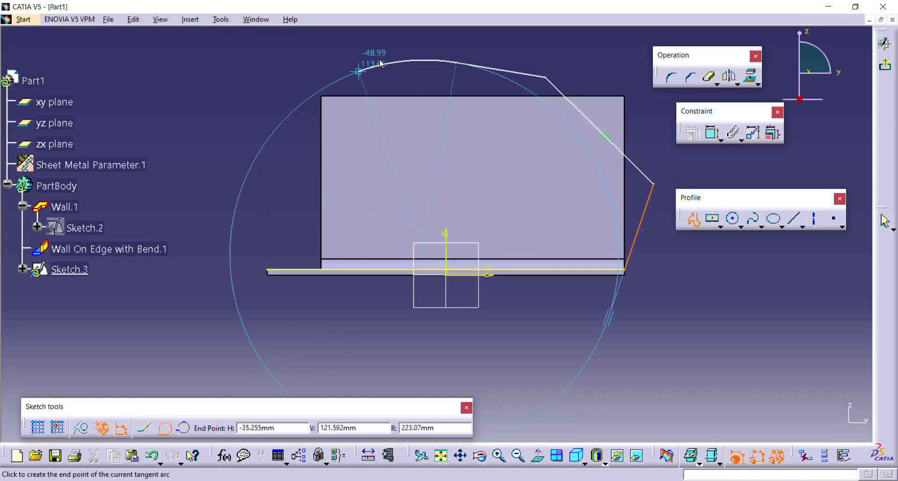
left_click(456, 173)
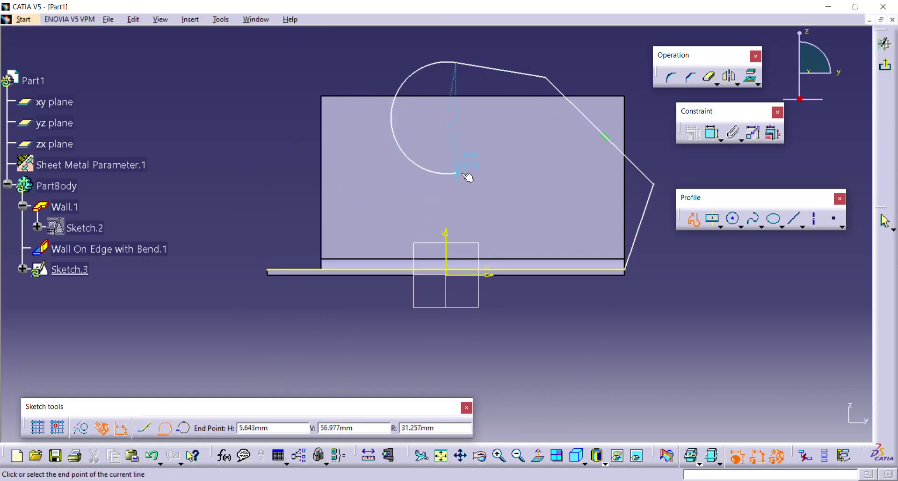
left_click(533, 213)
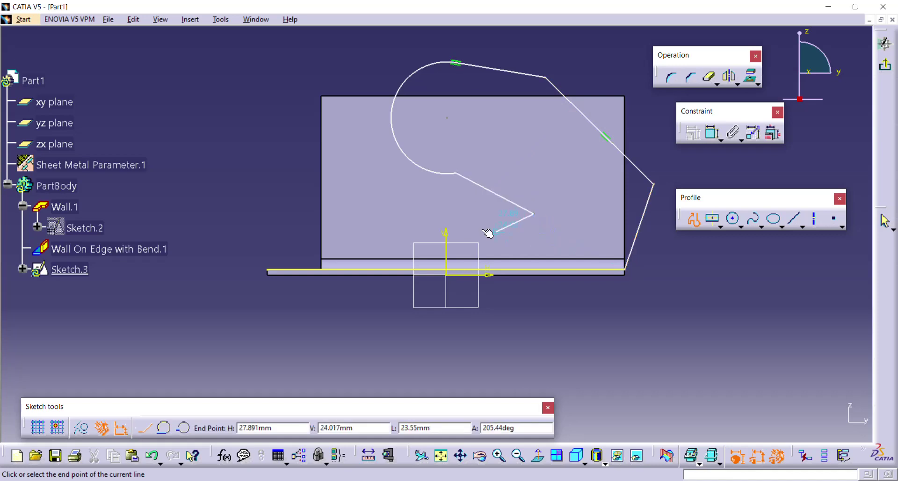
left_click(506, 229)
left_click(371, 199)
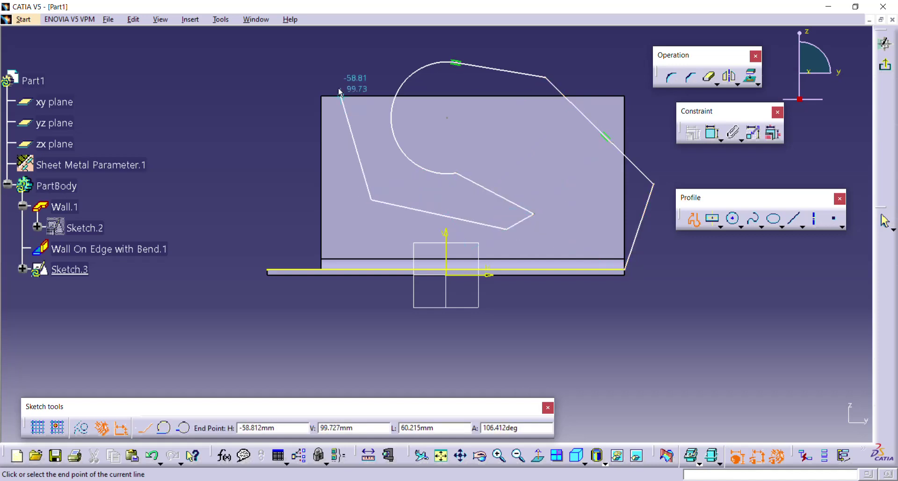
left_click(338, 86)
left_click(220, 74)
left_click(240, 177)
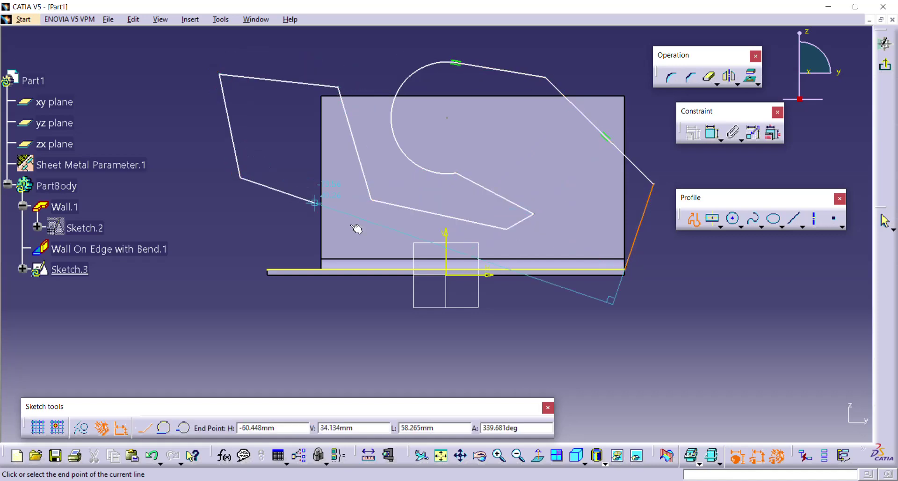
left_click(311, 268)
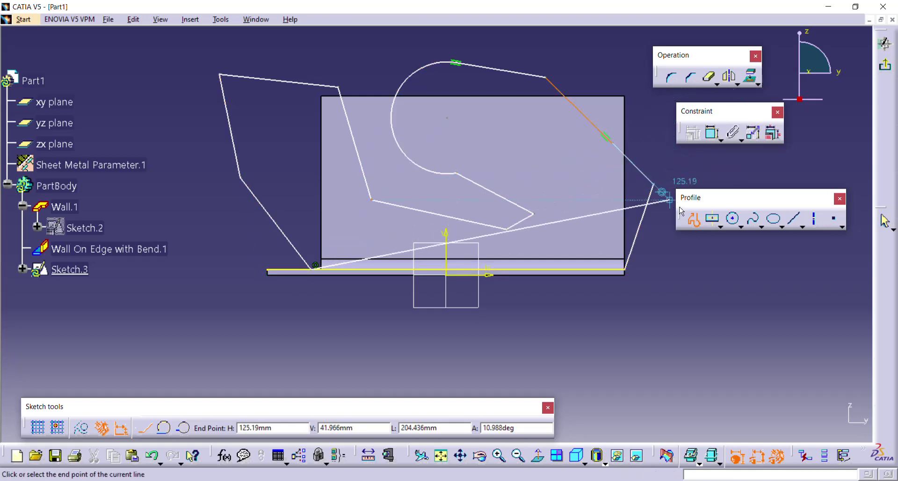
left_click(692, 219)
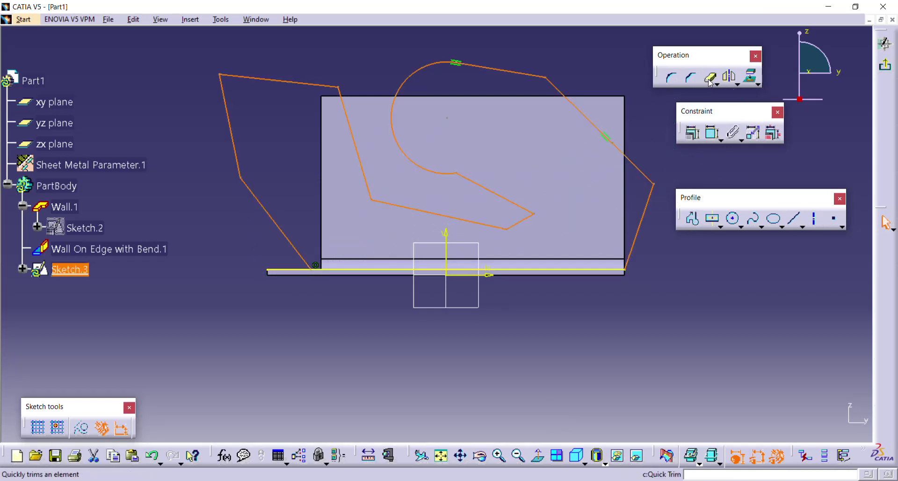
Quick-trim the leftover left portion of the projected bottom edge
left_click(709, 76)
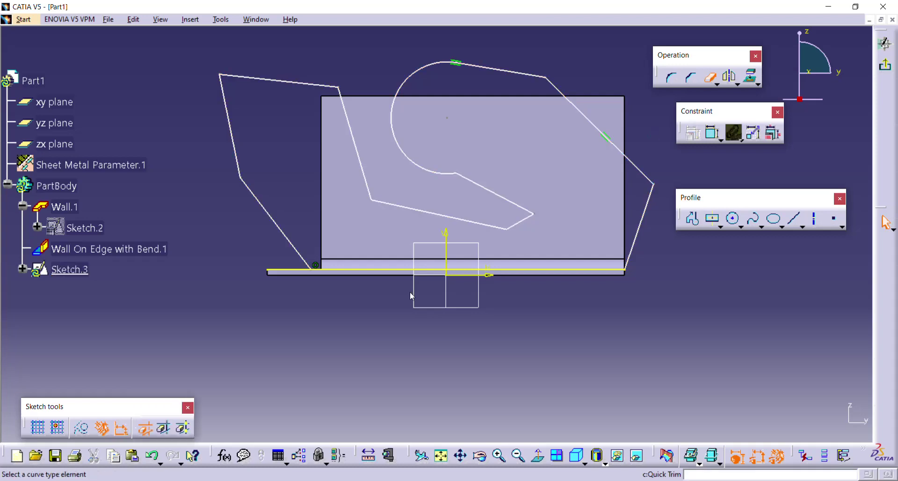
left_click(293, 270)
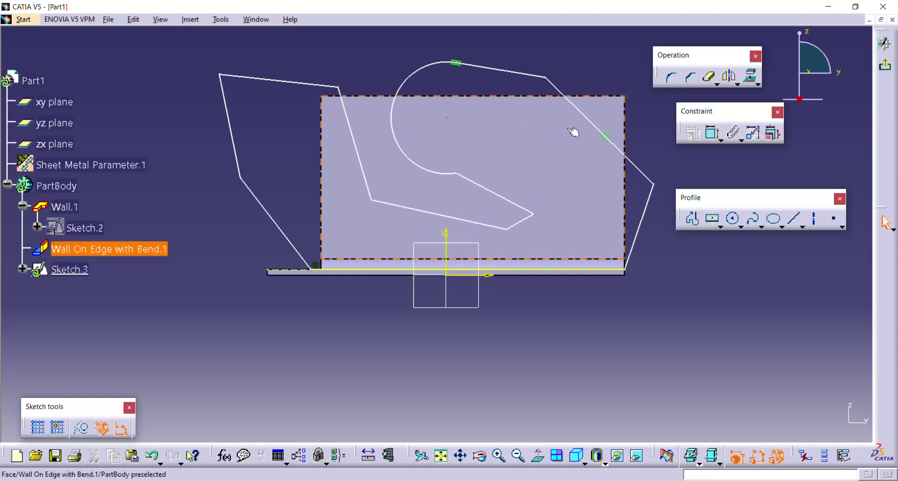
Exit the sketch and start a Wall On Edge with its type set to Sketch Based
left_click(886, 69)
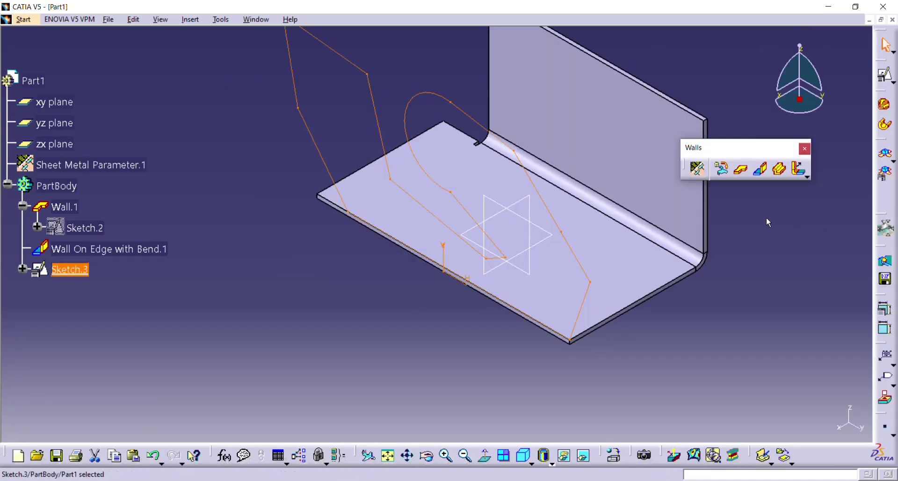
left_click(766, 217)
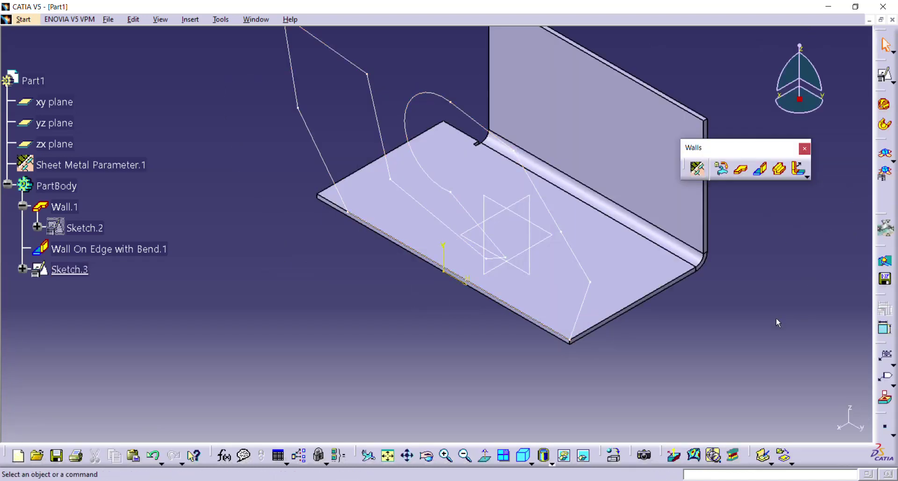
left_click(760, 169)
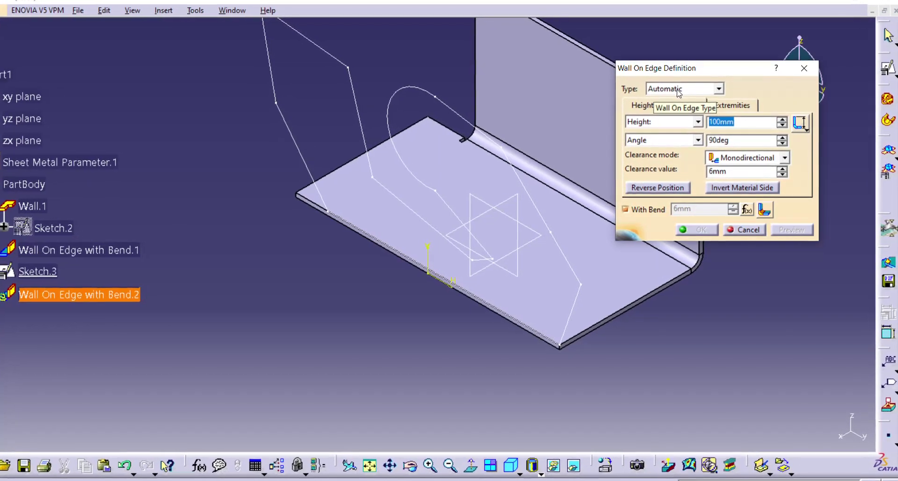
left_click(681, 93)
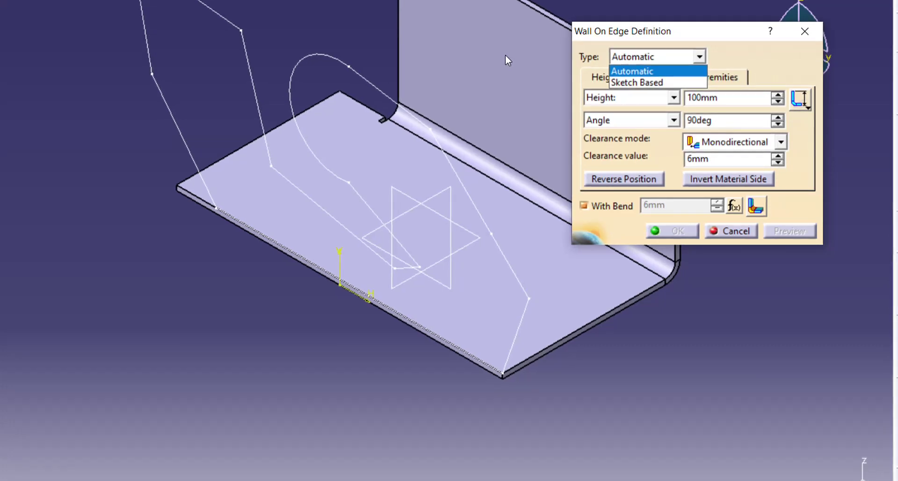
left_click(639, 87)
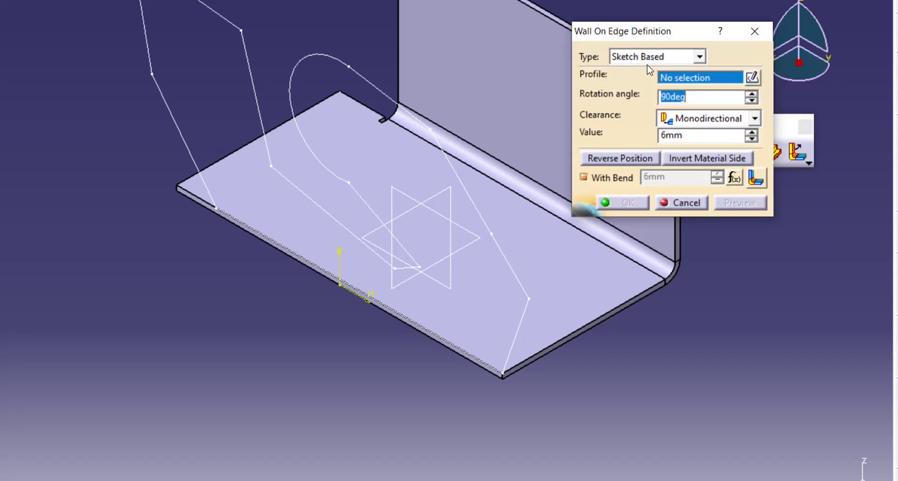
Choose Sketch.3 as the wall profile and keep Monodirectional clearance
middle_click_drag(423, 190, 449, 298)
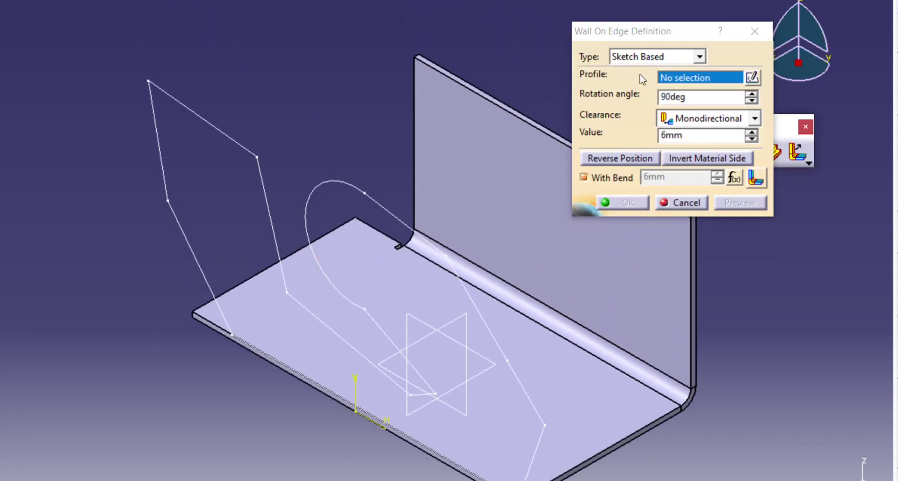
left_click(248, 147)
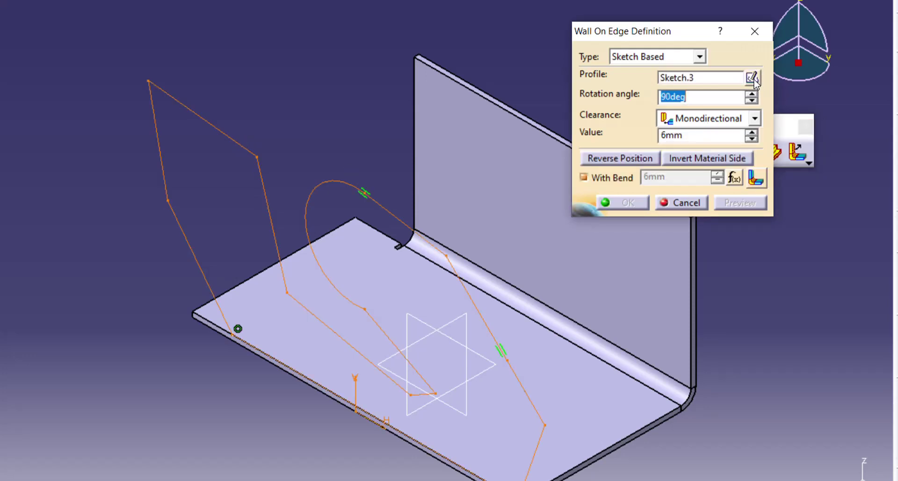
left_click(729, 118)
left_click(728, 117)
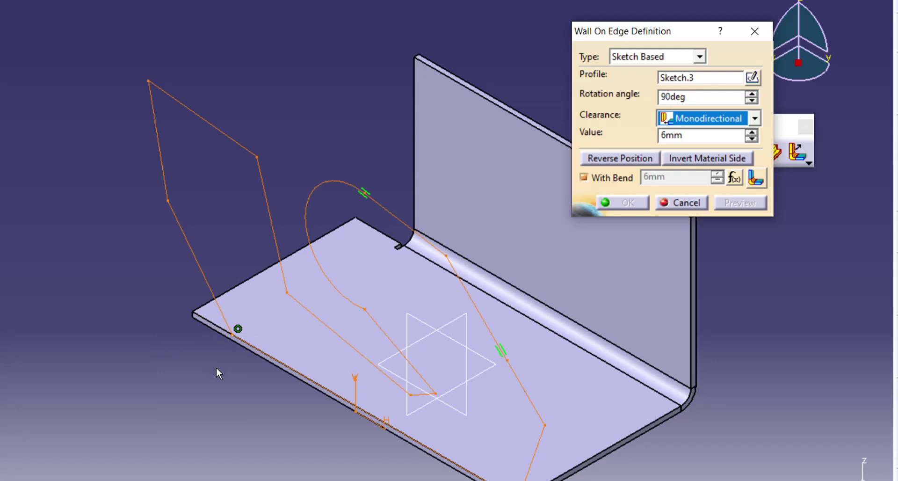
middle_click_drag(216, 367, 331, 260)
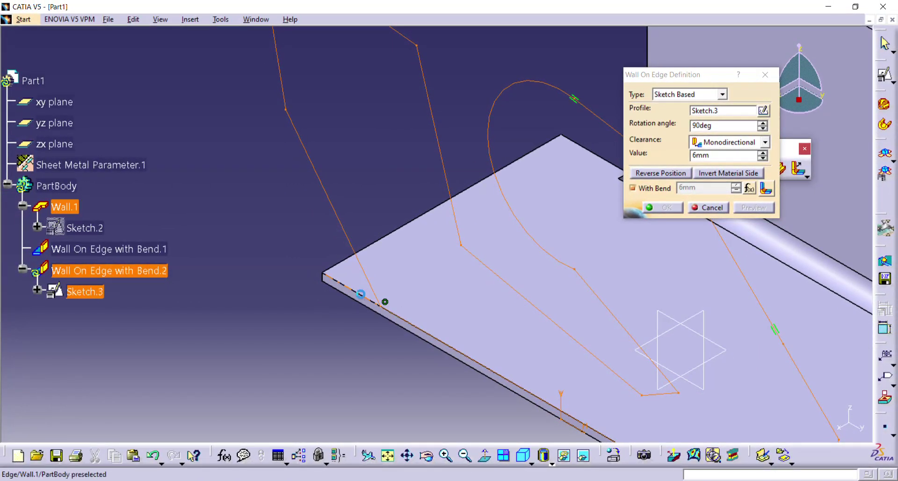
Pick the plate edge under the sketch and create Wall On Edge with Bend.2
left_click(367, 298)
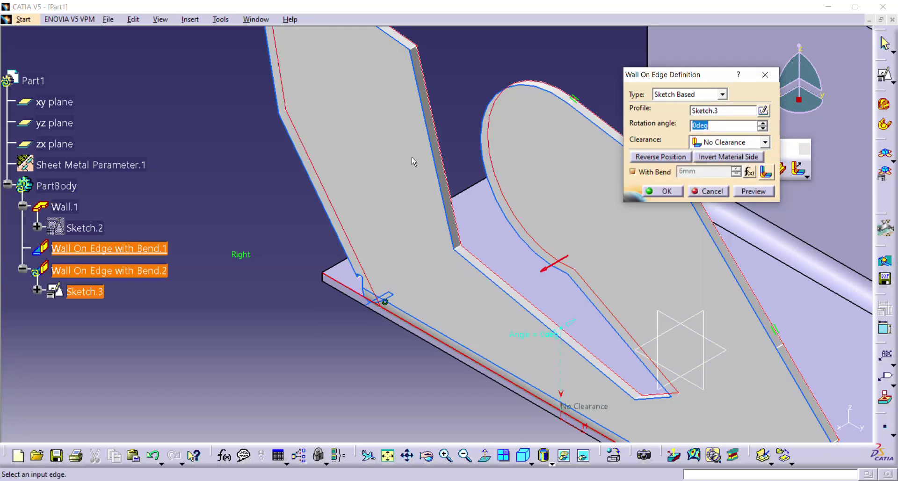
middle_click_drag(407, 215, 292, 340)
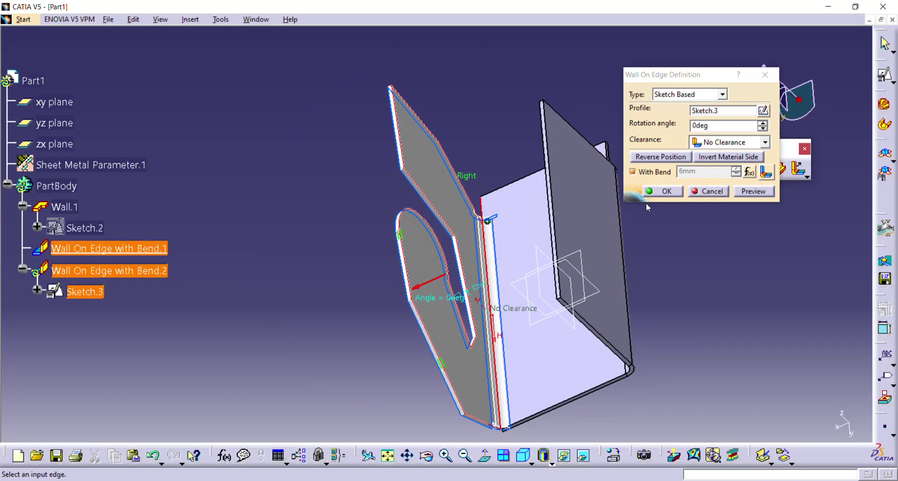
left_click(664, 192)
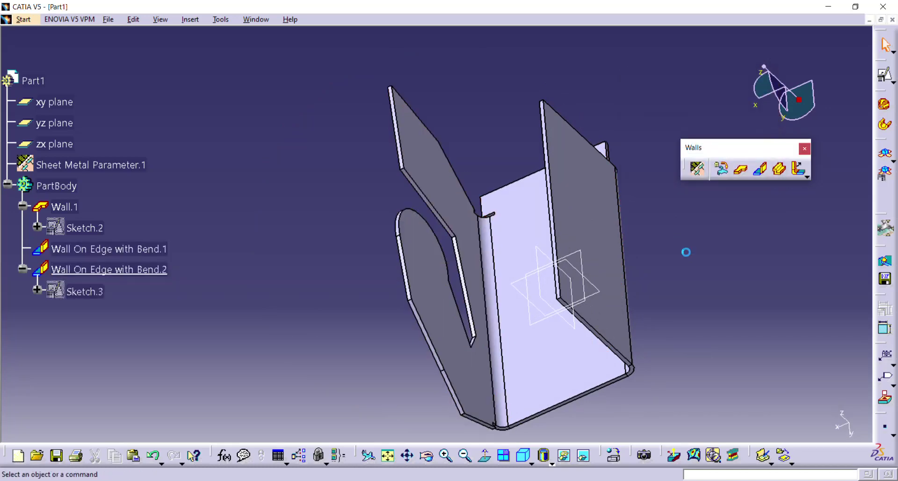
Orbit around the new wall, return to isometric view, and reveal the Hem and Tear Drop options
middle_click_drag(554, 307, 711, 367)
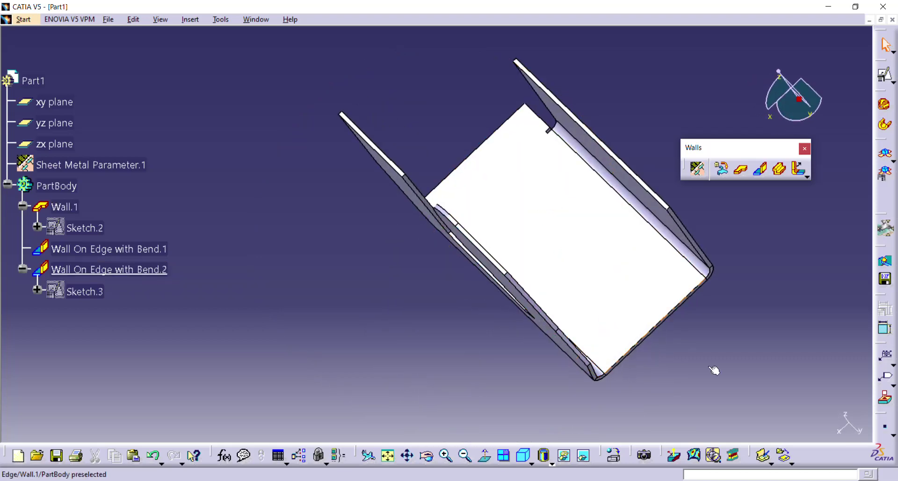
left_click(522, 455)
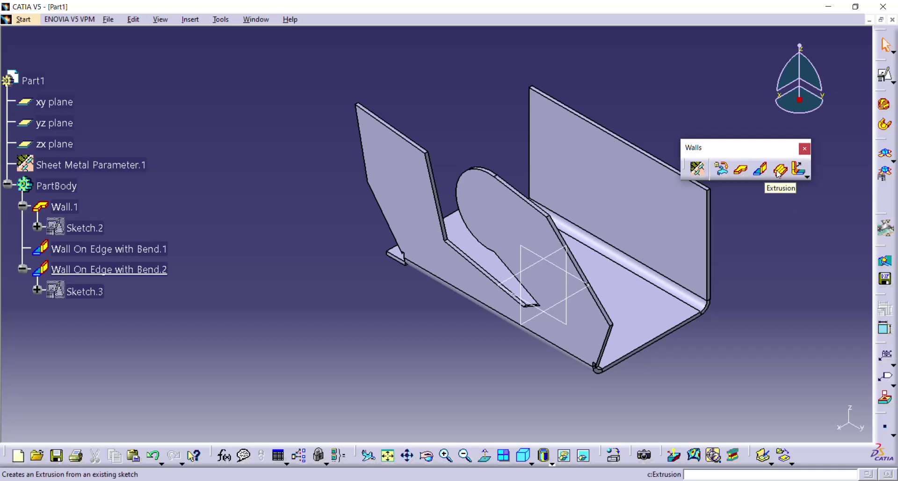
left_click(806, 175)
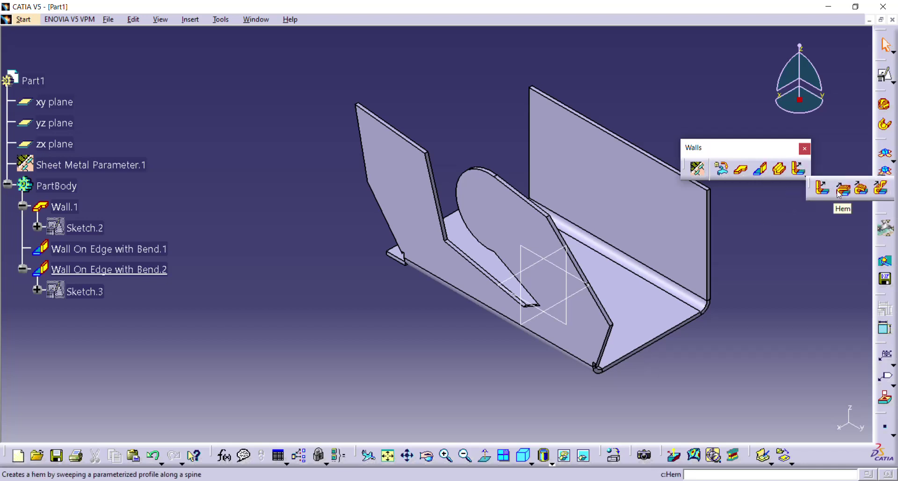